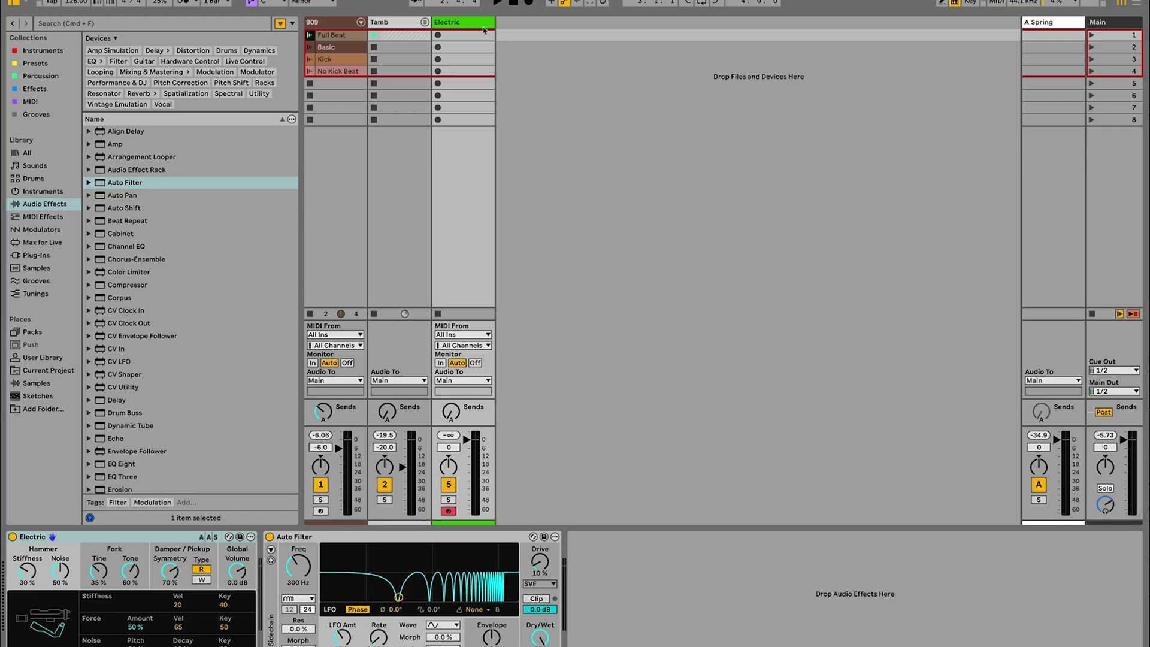
# - Select the Electric track and pick Expressive Chords among the installed packs, leaving Available Packs collapsed
pyautogui.click(484, 24)
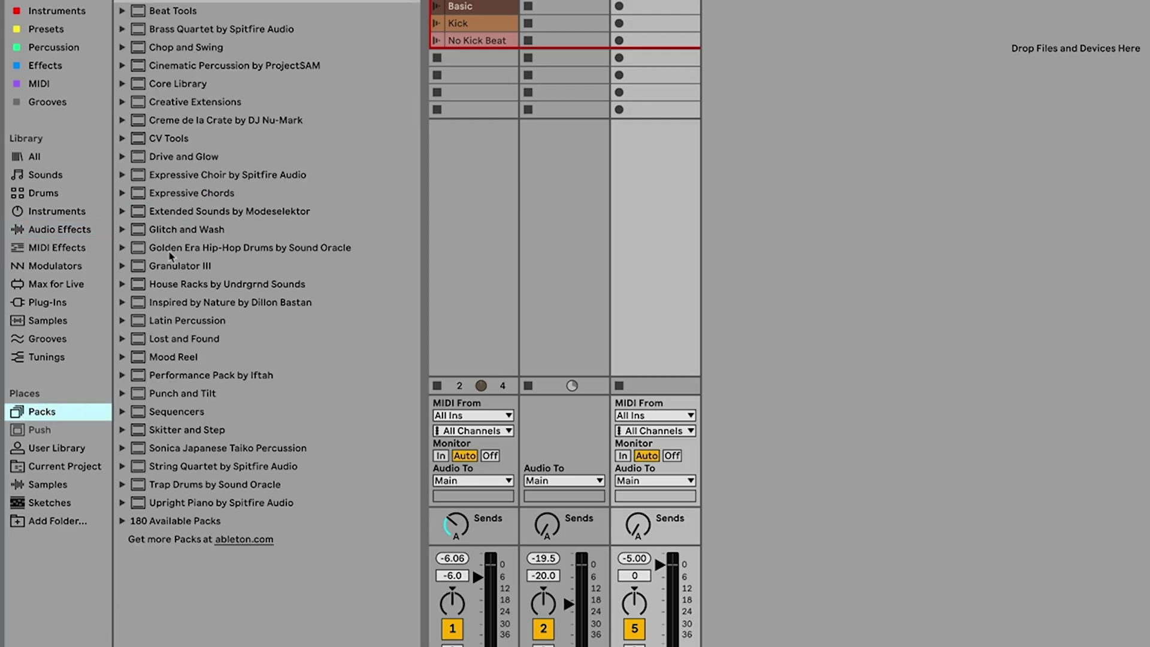
pyautogui.click(200, 200)
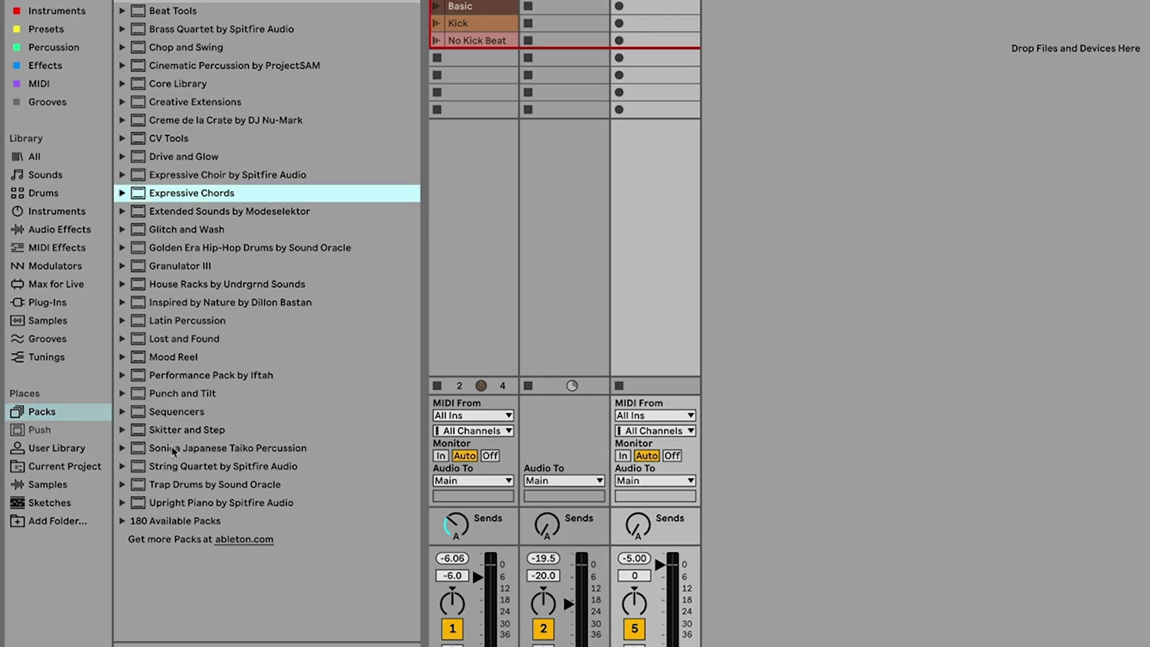
pyautogui.click(123, 521)
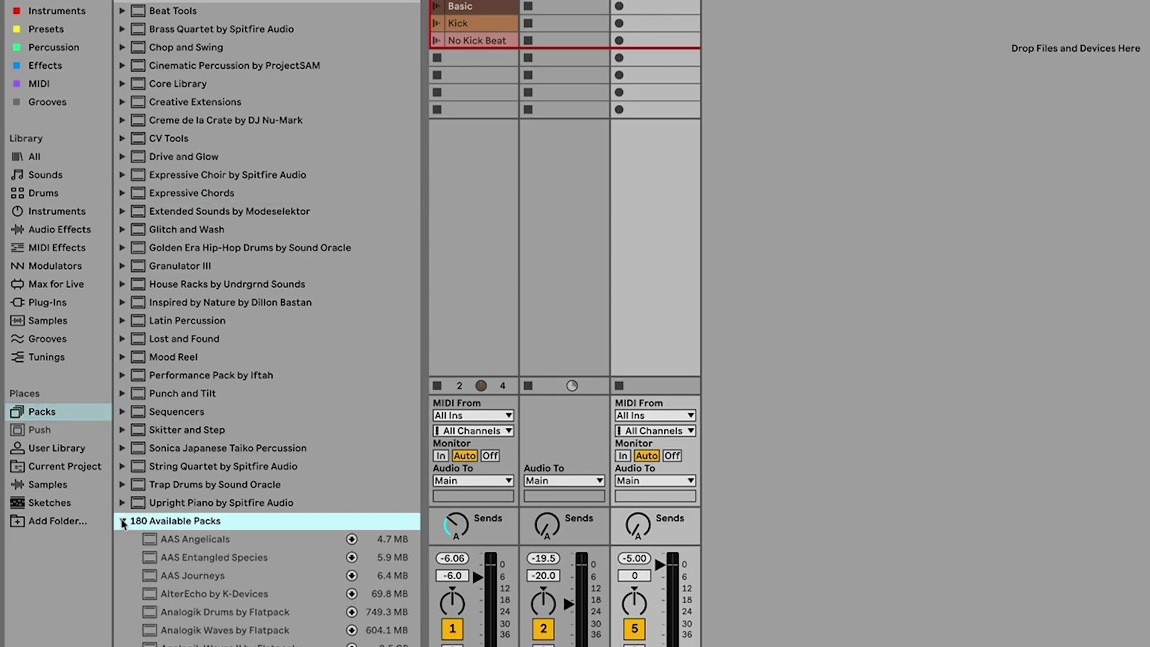
pyautogui.click(122, 521)
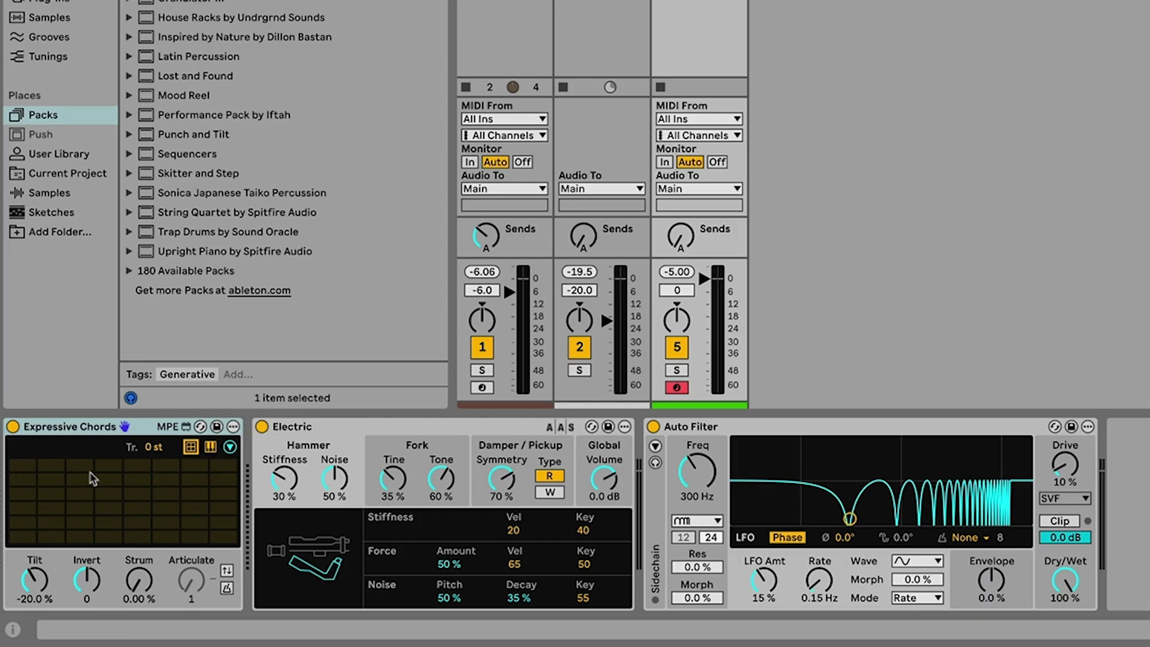
# - Audition the D# Minor 7th and G# Minor chord pads on Expressive Chords
pyautogui.click(28, 539)
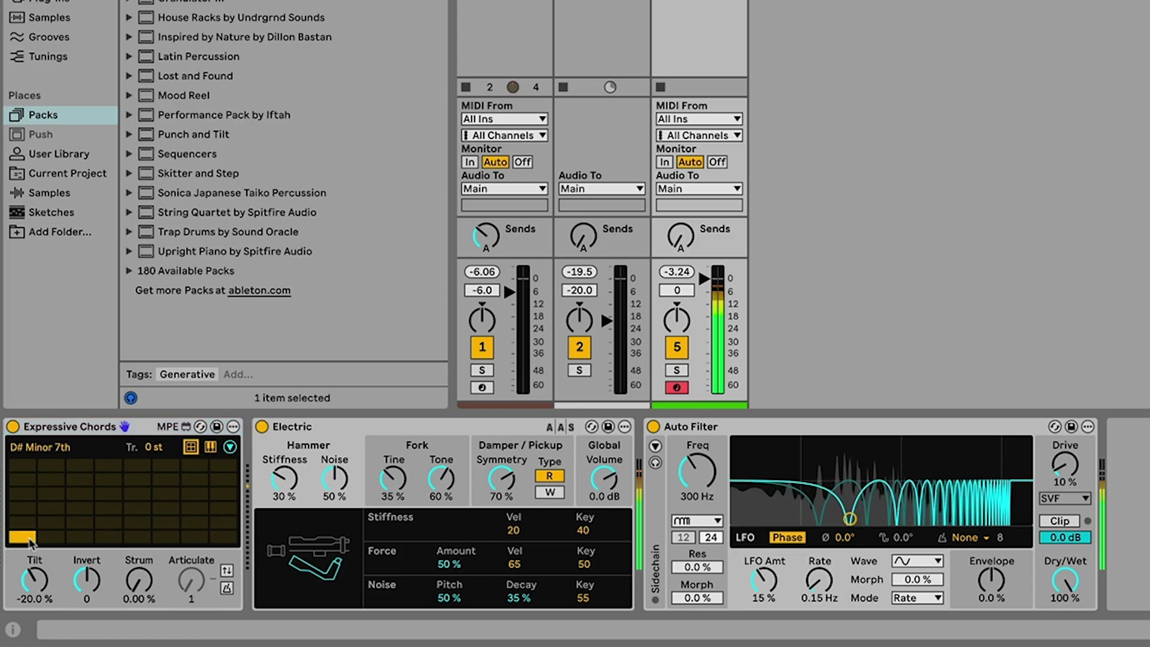
pyautogui.click(60, 538)
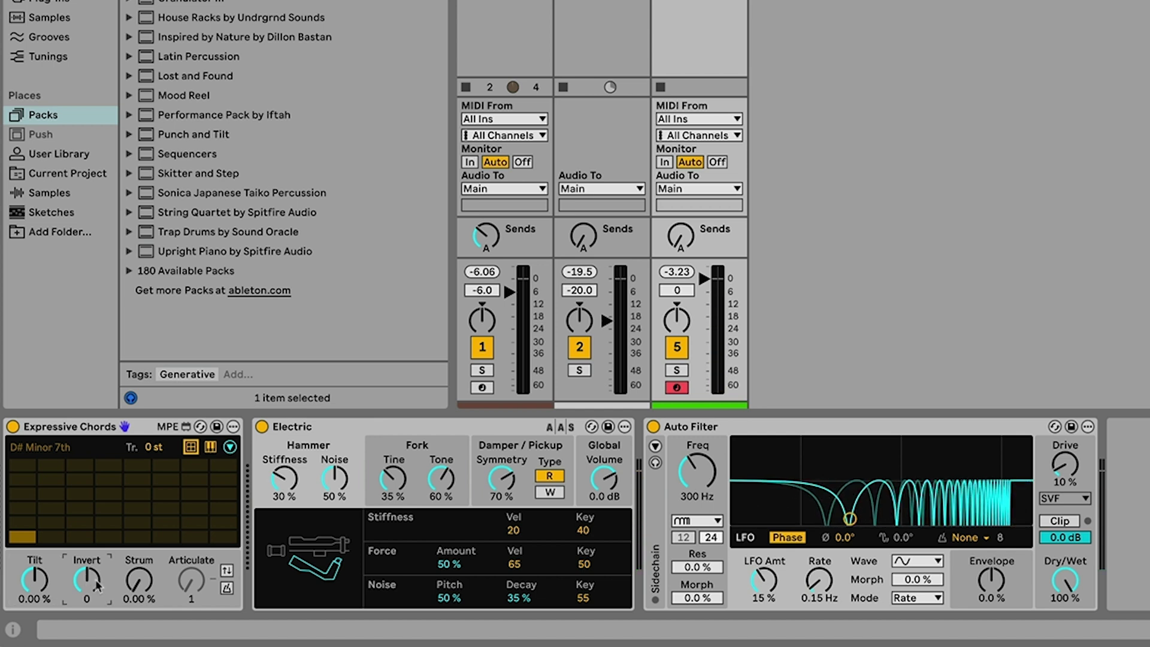
# - Scroll the Expressive Chords Invert knob to try other inversions
pyautogui.scroll(1, 96, 584)
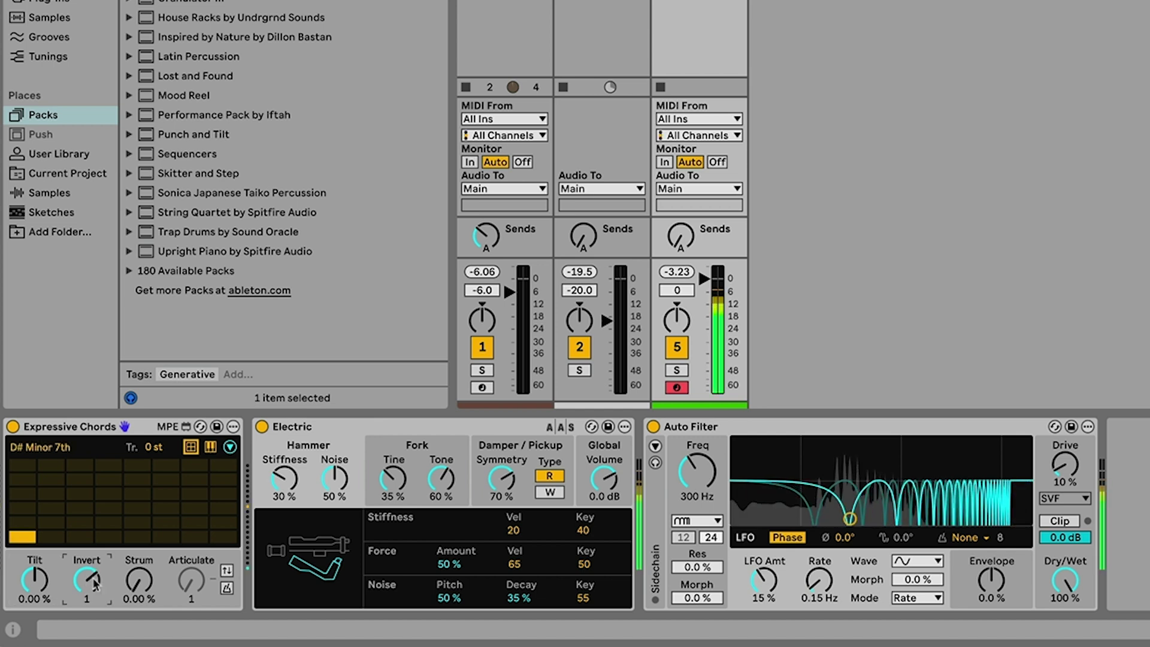
pyautogui.scroll(1, 96, 584)
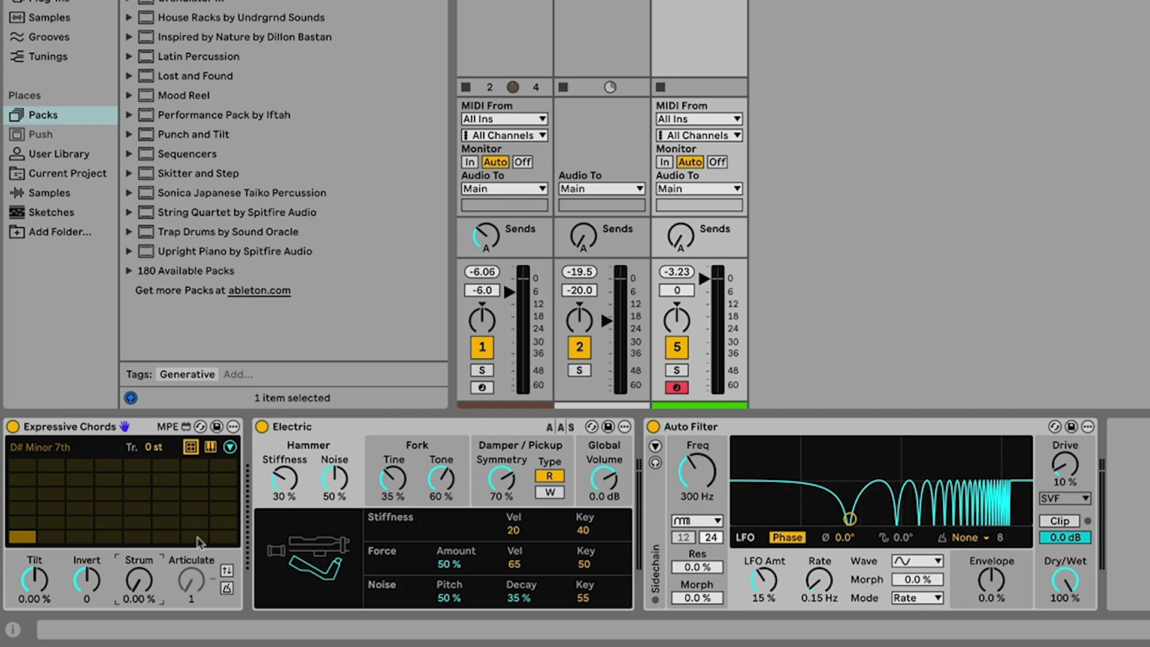
pyautogui.click(230, 448)
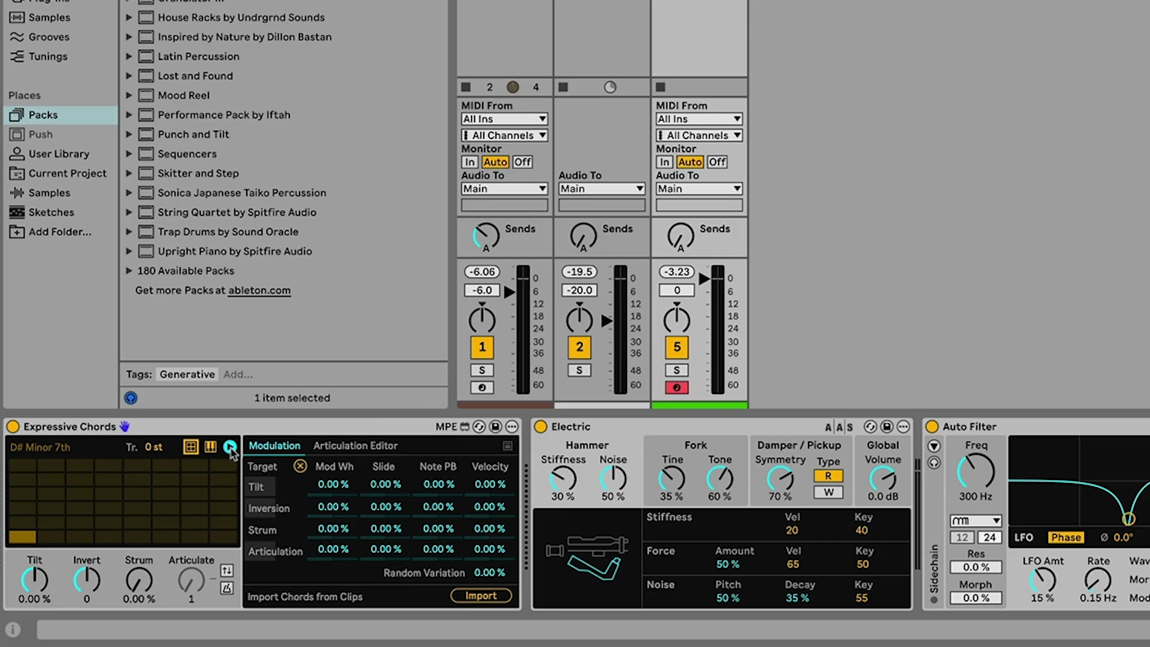
pyautogui.click(360, 451)
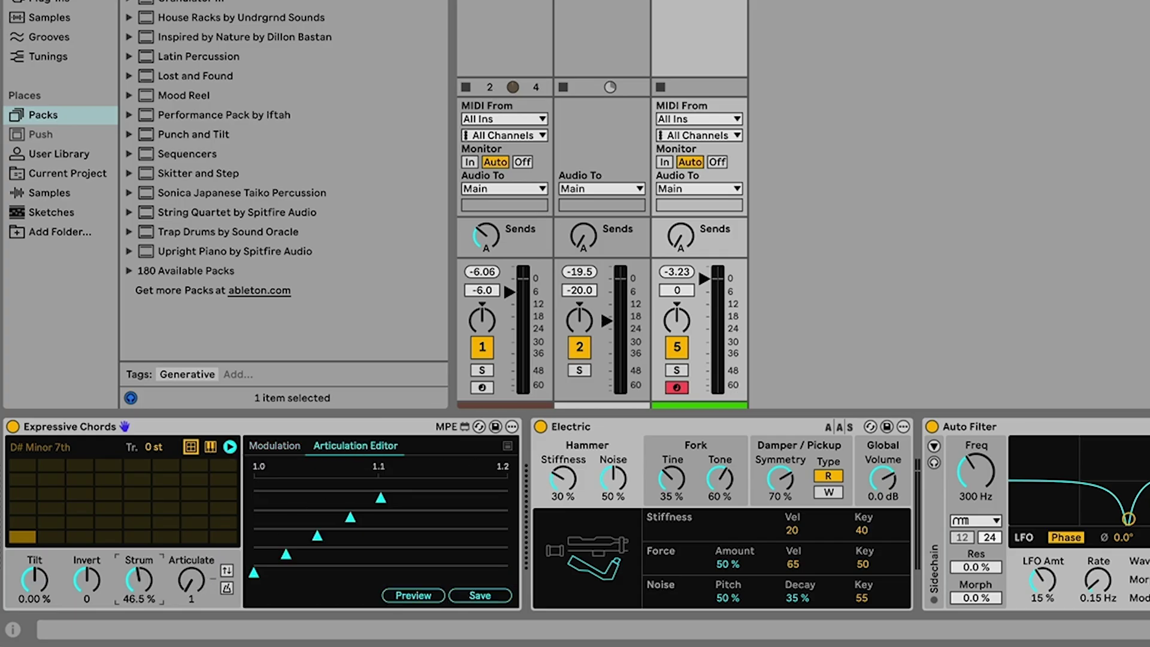
pyautogui.moveTo(191, 580); pyautogui.dragTo(191, 575)
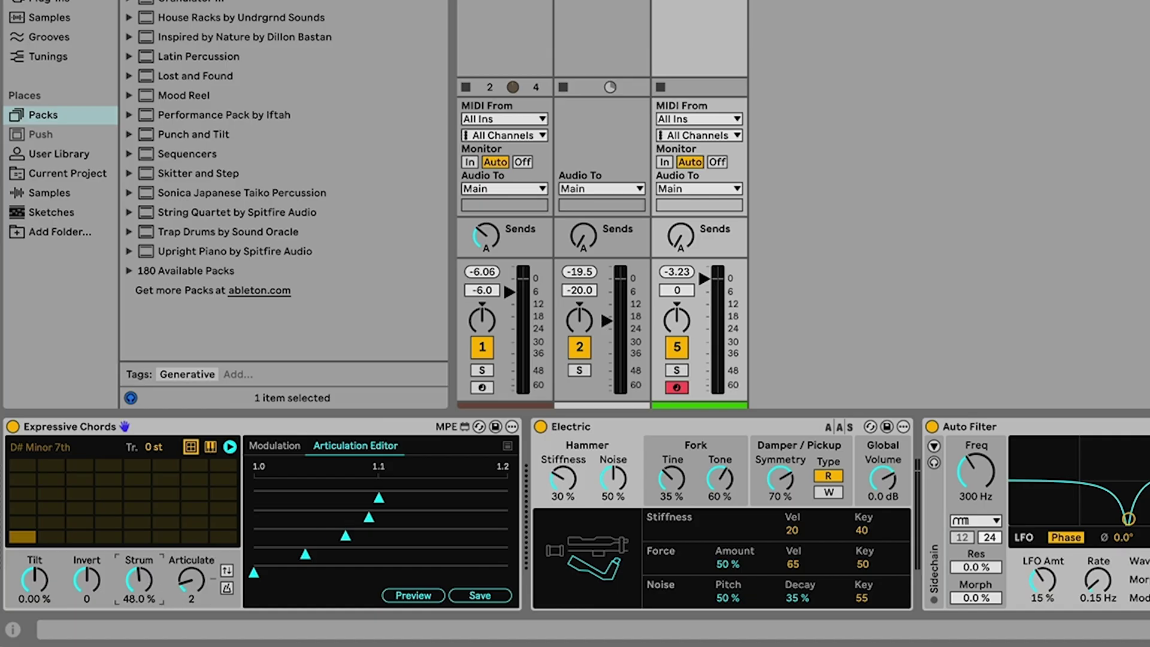
pyautogui.moveTo(139, 580); pyautogui.dragTo(192, 594)
pyautogui.click(191, 579)
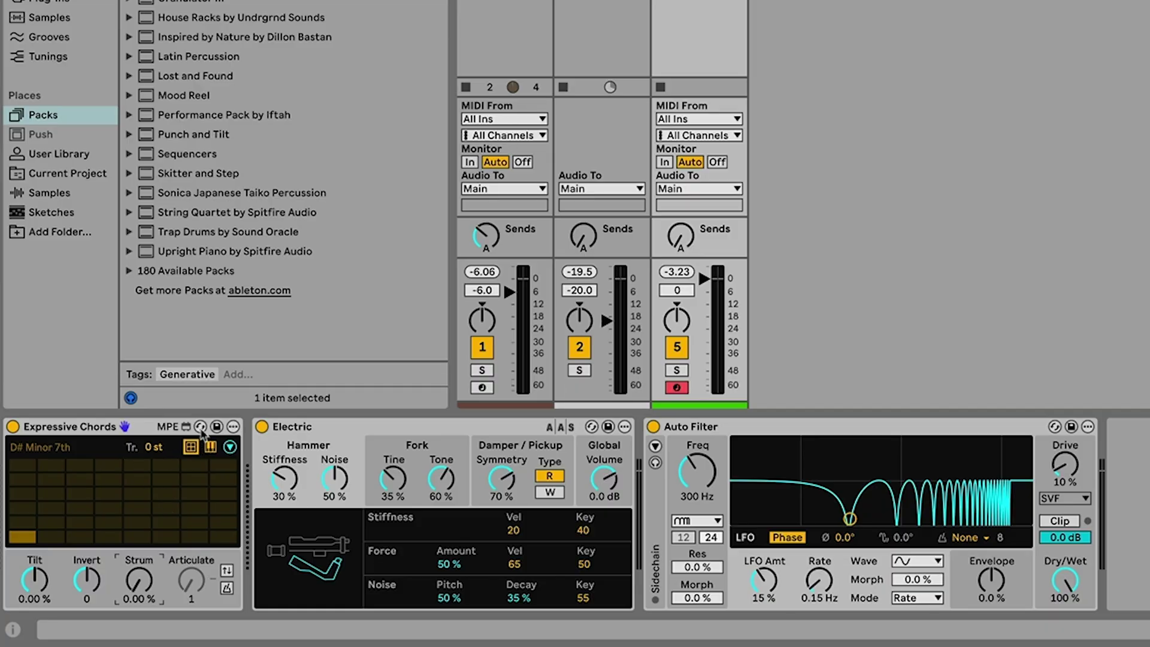
# - Hot-swap Expressive Chords to the Cool Jazz preset, preview chords on the keyboard, return to pads
pyautogui.click(201, 427)
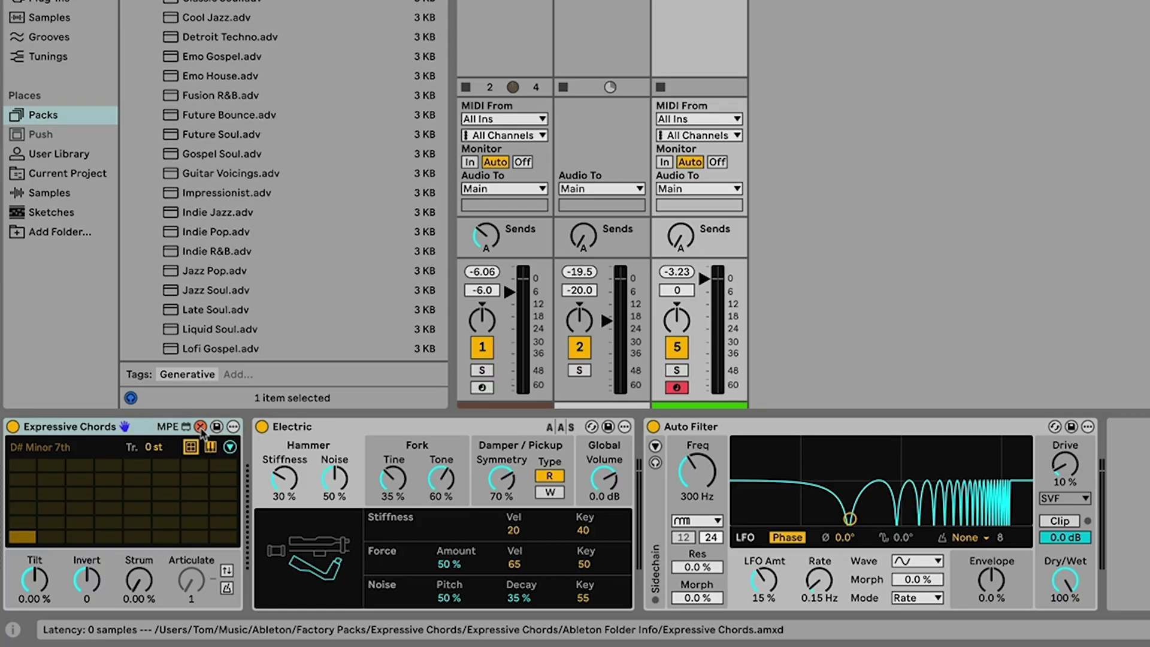
pyautogui.scroll(-5, 282, 180)
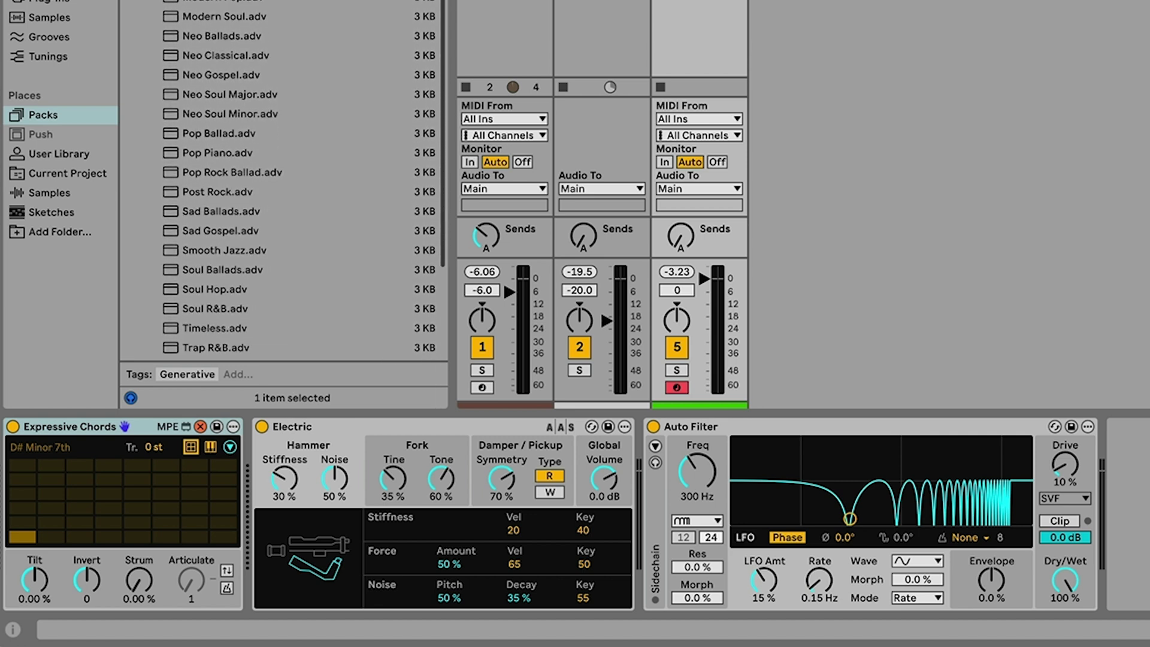
pyautogui.scroll(-5, 285, 180)
pyautogui.scroll(9, 286, 180)
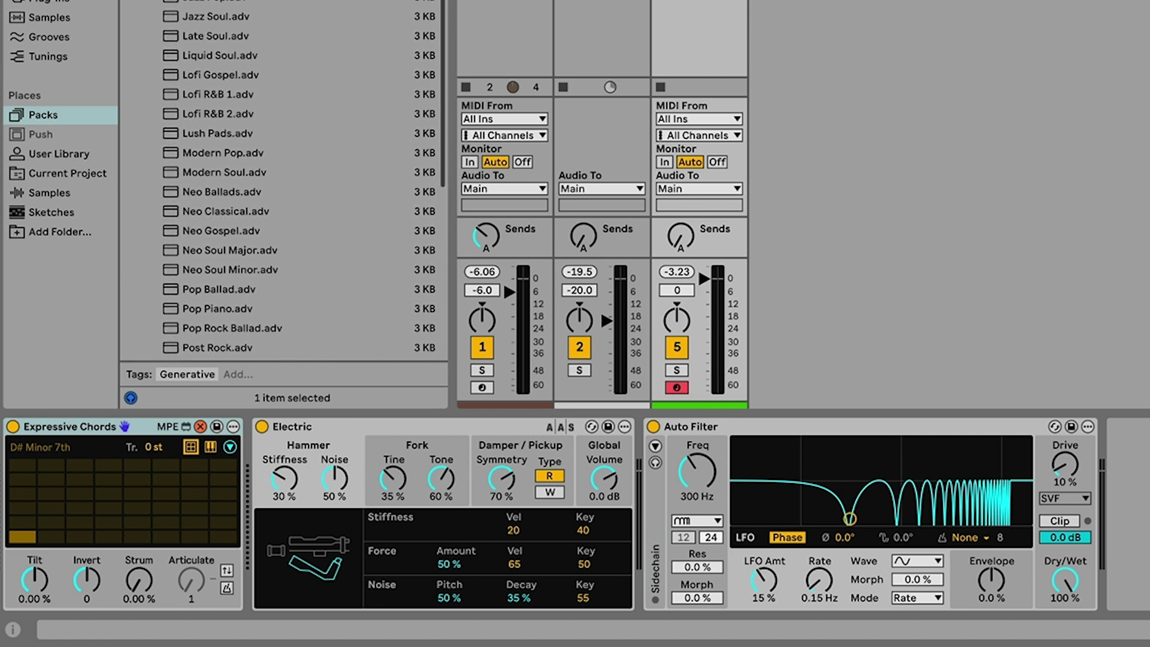
pyautogui.scroll(10, 286, 180)
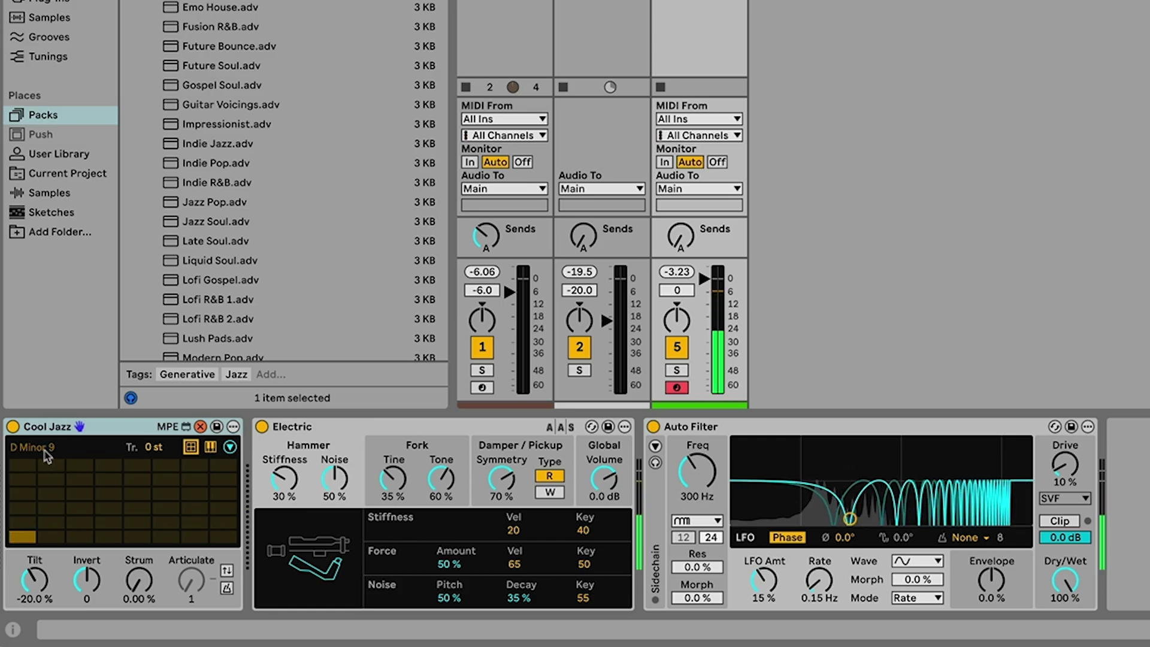
pyautogui.click(210, 449)
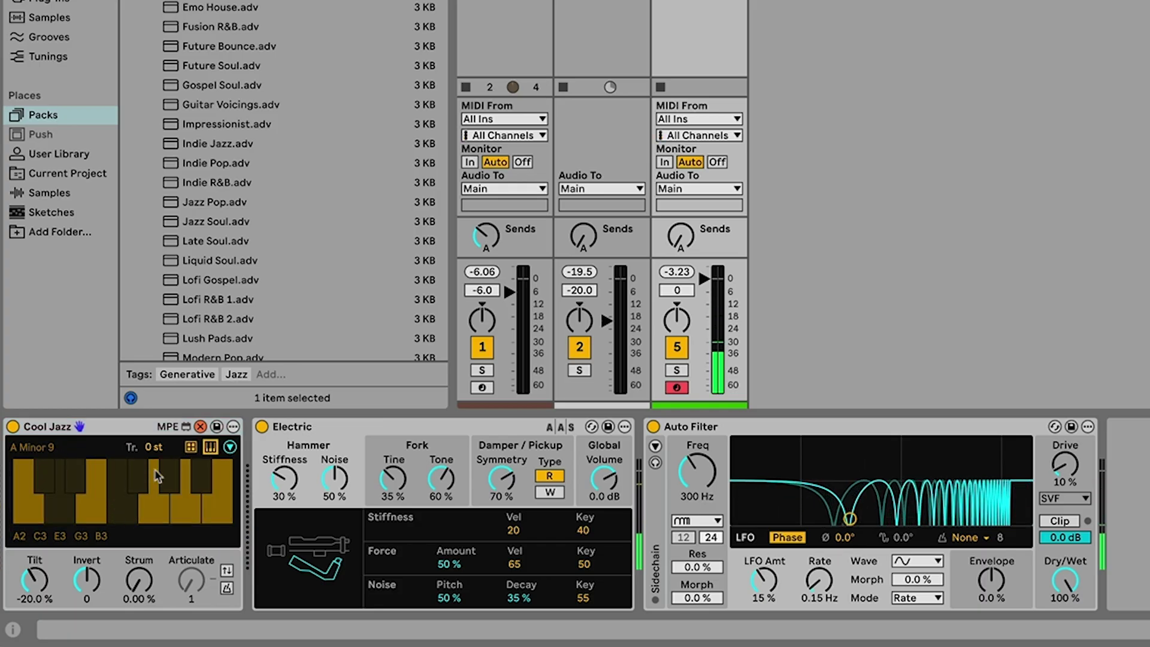
pyautogui.click(191, 448)
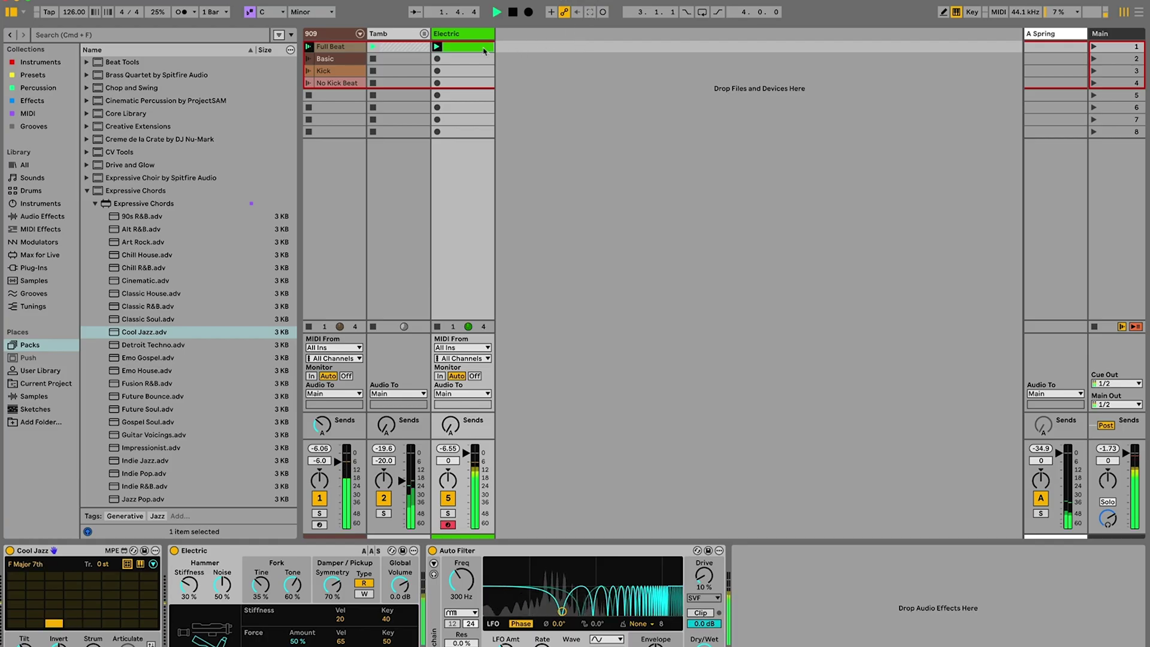
# - Stop recording, crop the chord clip to a two-bar loop from 1.1.1 to 3.1.1, and play it
pyautogui.click(590, 12)
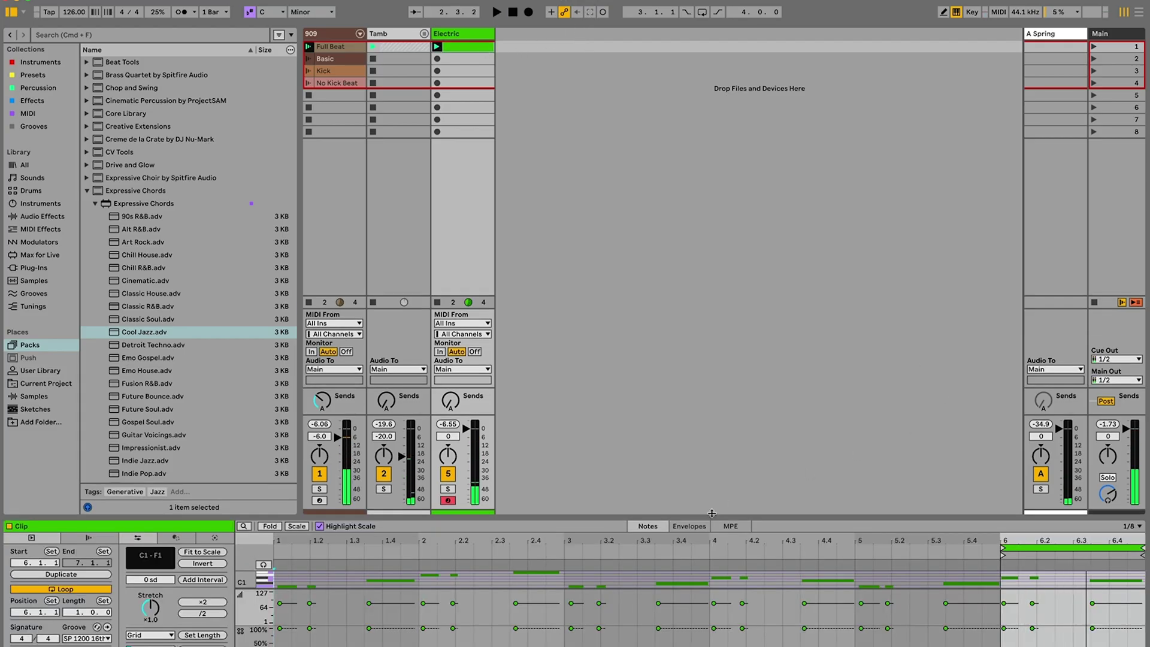
pyautogui.moveTo(712, 513); pyautogui.dragTo(738, 185)
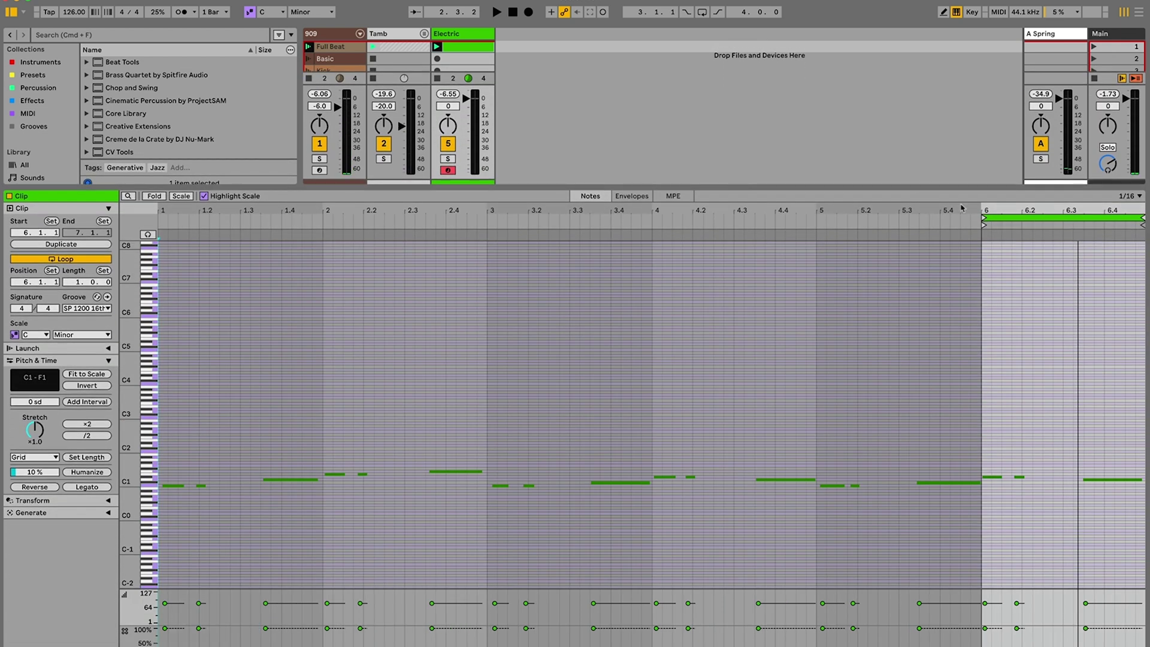
pyautogui.moveTo(983, 223)
pyautogui.mouseDown()
pyautogui.moveTo(827, 227)
pyautogui.moveTo(805, 239)
pyautogui.mouseUp()
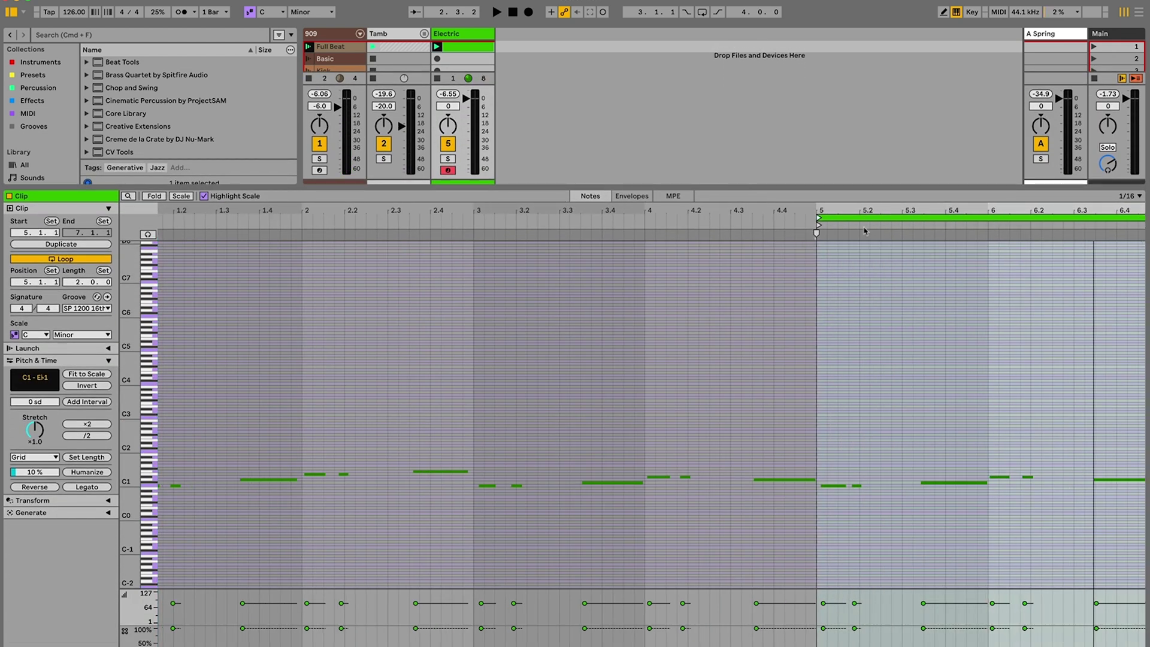
pyautogui.rightClick(889, 223)
pyautogui.click(915, 238)
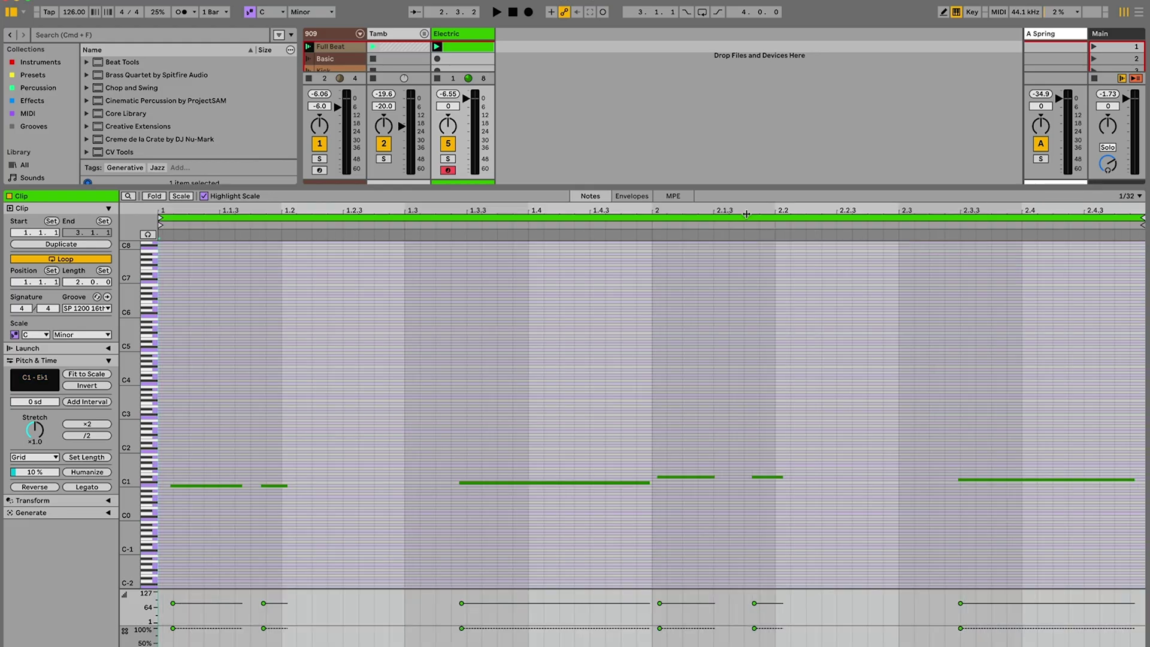
pyautogui.press('space')
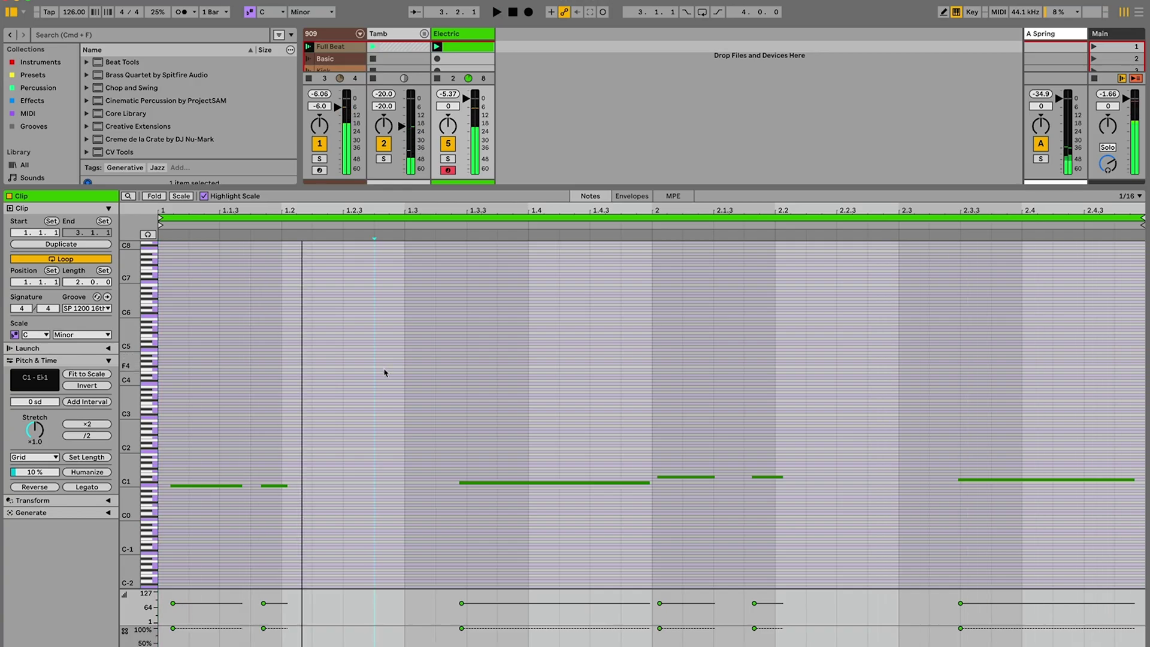
# - Quantize all notes in the chord clip to the grid and restart playback
pyautogui.press('space')
pyautogui.press('super+a')
pyautogui.press('super+u')
pyautogui.press('space')
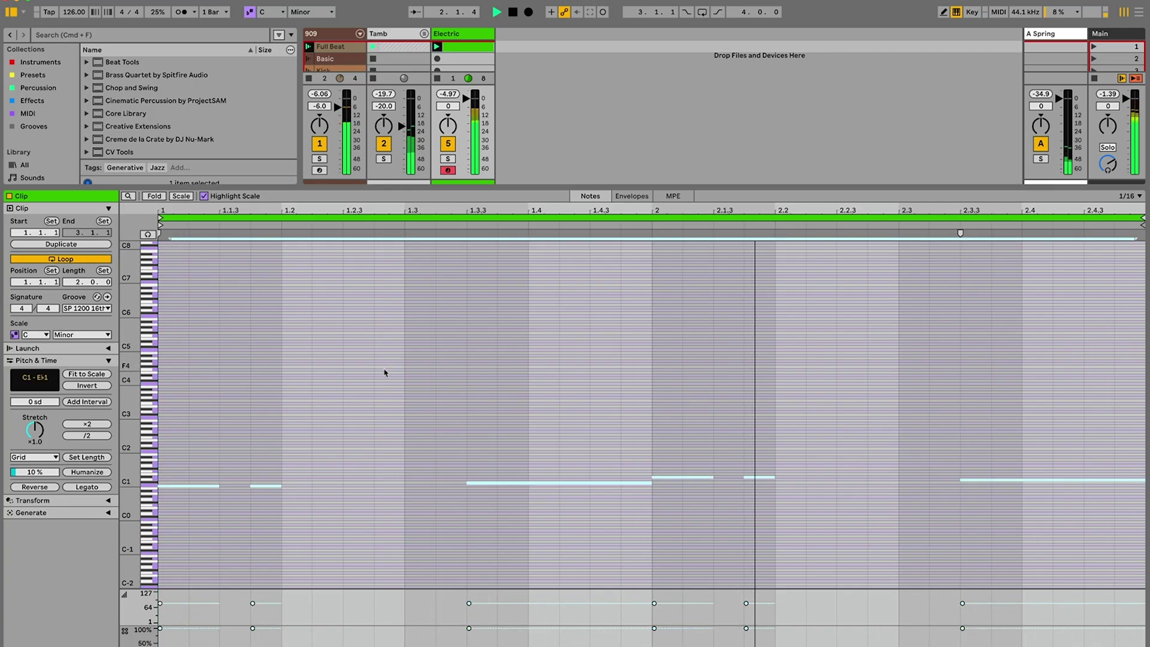
# - Zoom the note editor to fit and raise the first note from C1 to D1
pyautogui.click(589, 390)
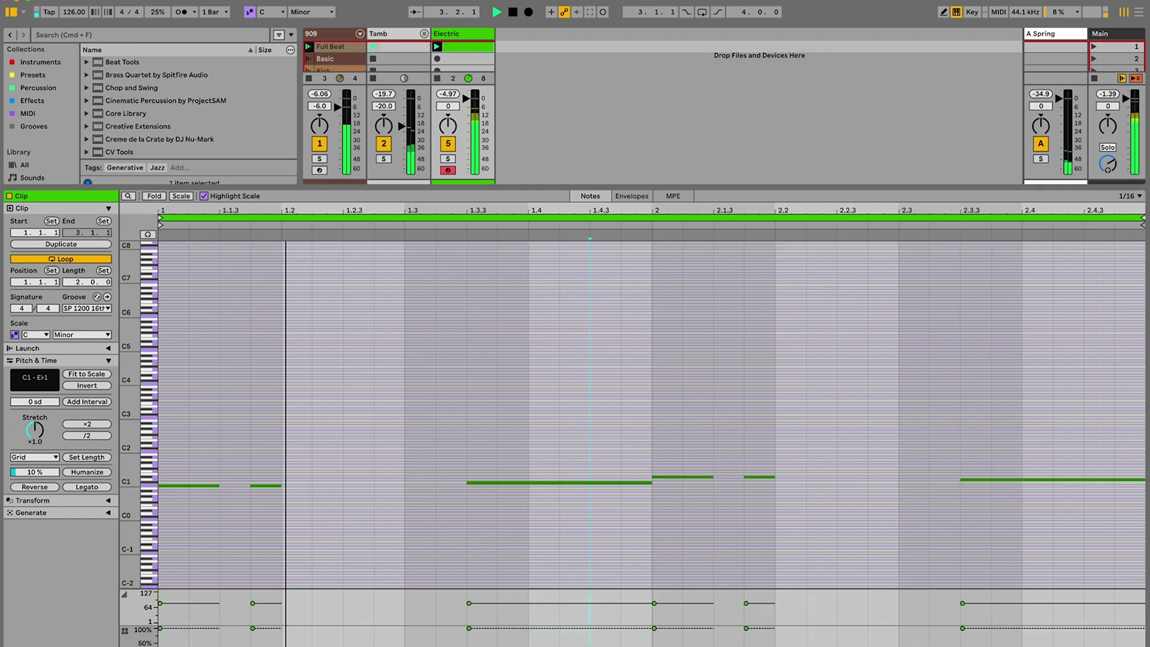
pyautogui.press('z')
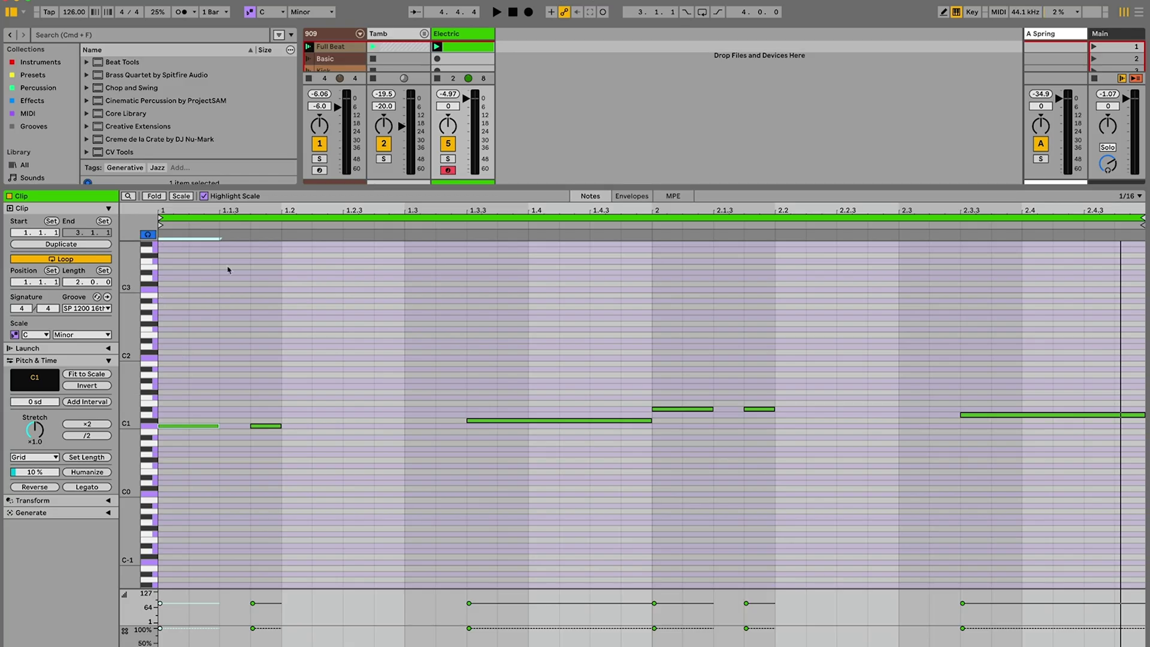
pyautogui.press('Up')
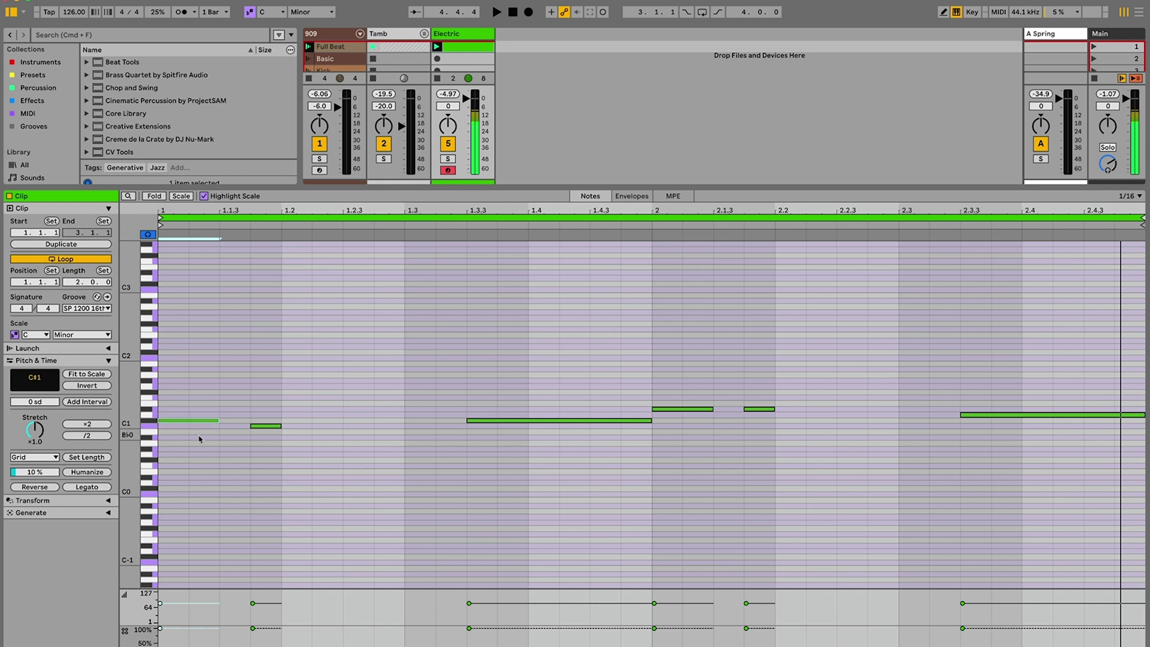
pyautogui.press('Up')
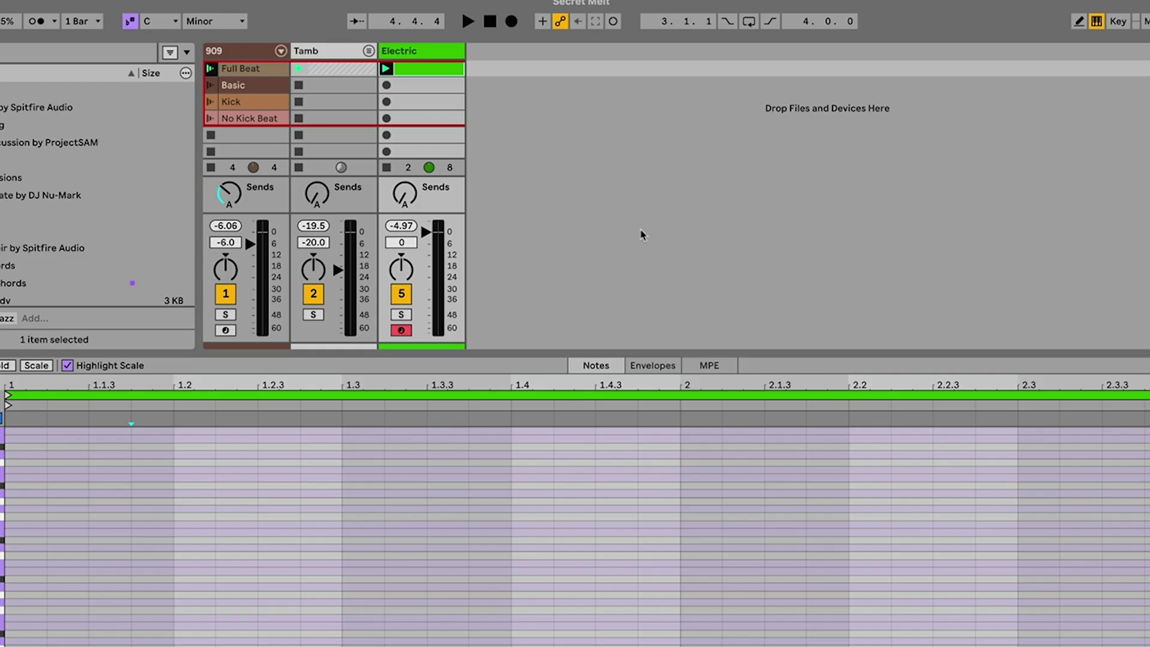
# - Add a new MIDI track, set its MIDI From to Electric, and arm it for recording
pyautogui.press('super+shift+t')
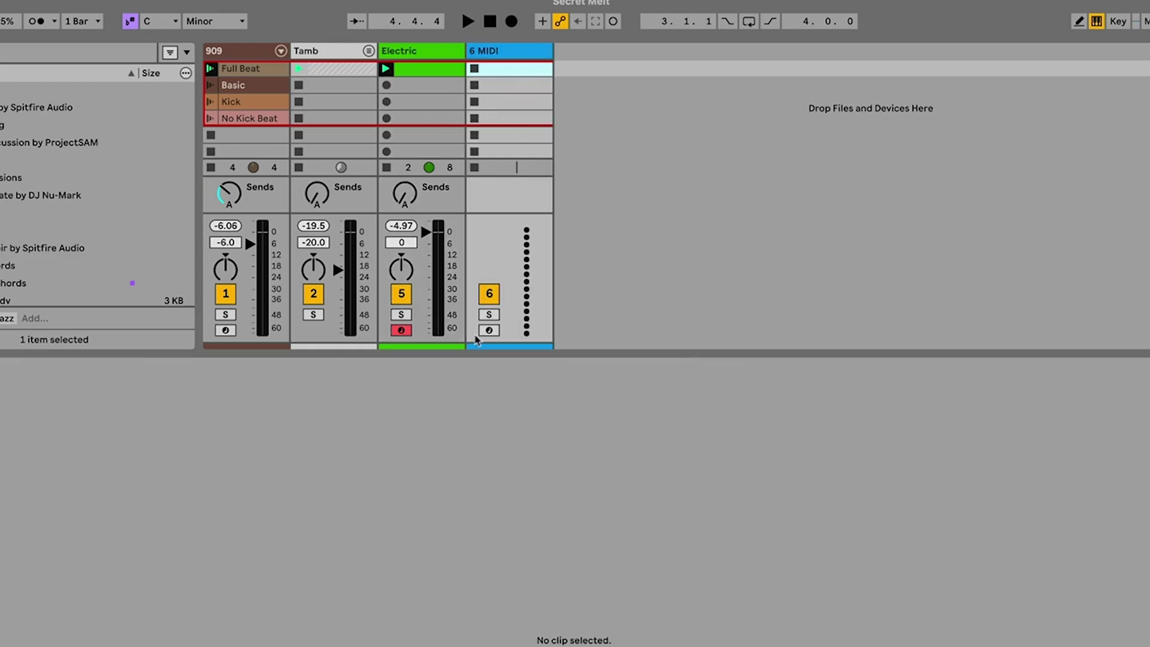
pyautogui.moveTo(473, 353); pyautogui.dragTo(467, 567)
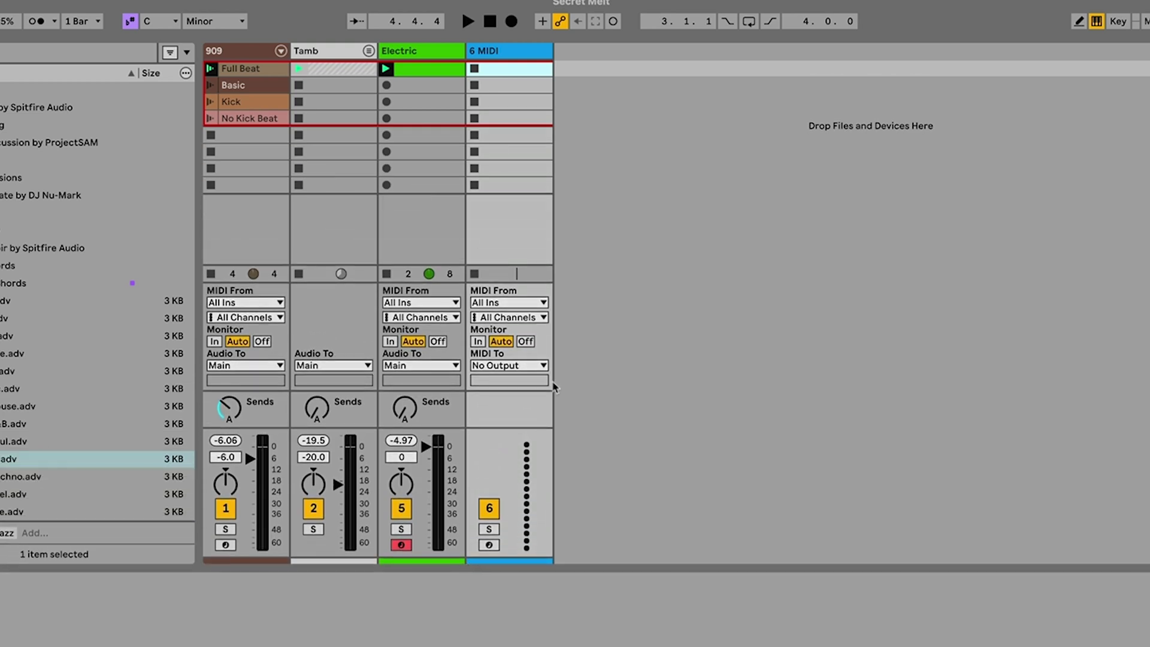
pyautogui.click(535, 304)
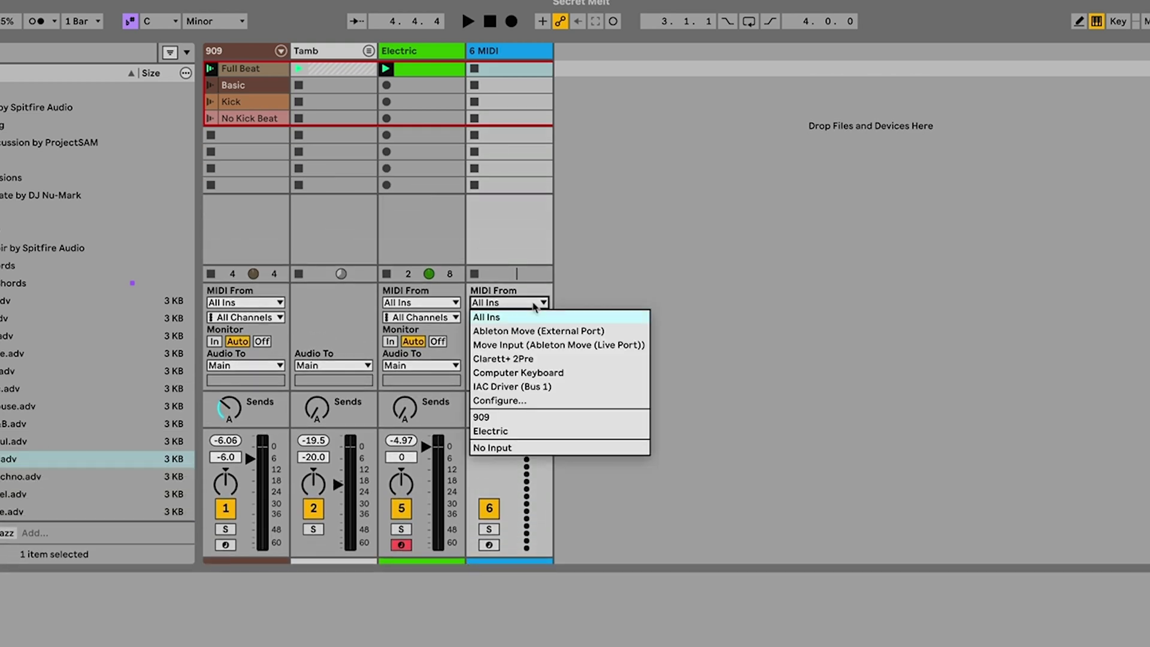
pyautogui.click(517, 432)
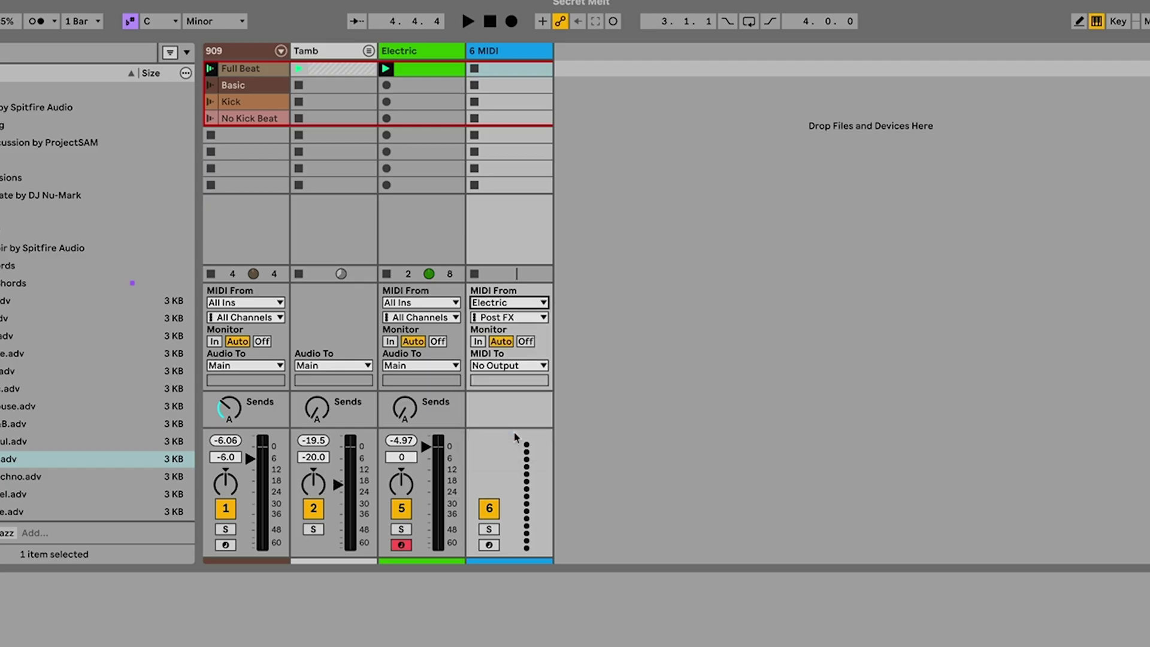
pyautogui.click(489, 545)
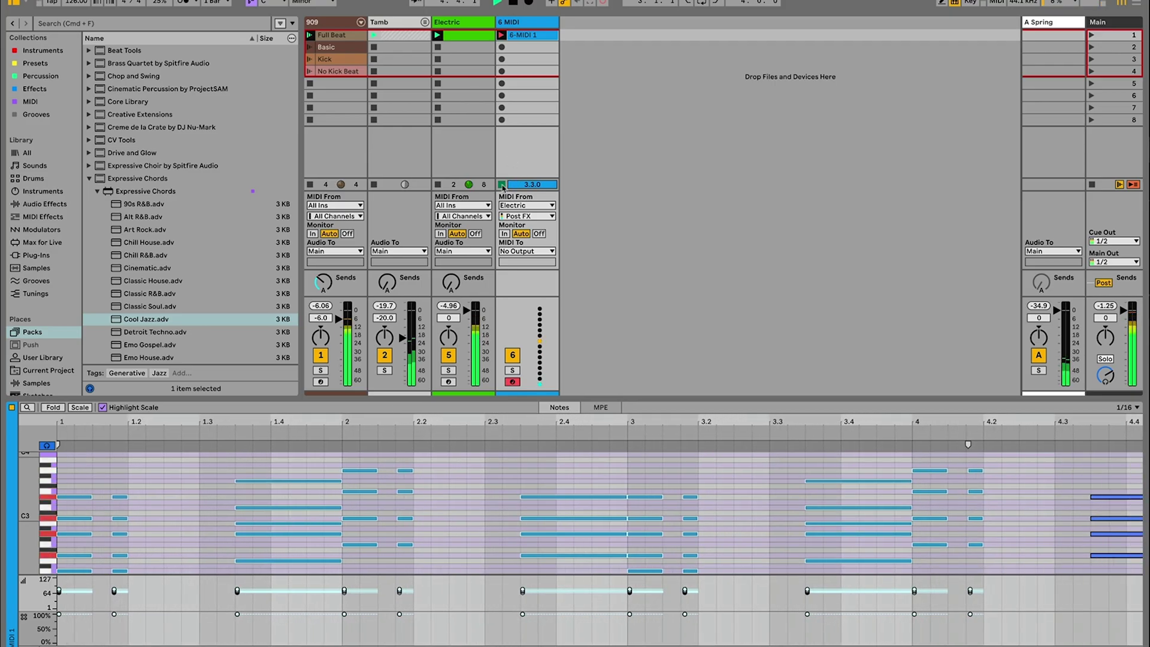
# - Stop recording, move 6-MIDI 1 into Electric's second slot, and toggle Cool Jazz off and on
pyautogui.click(502, 185)
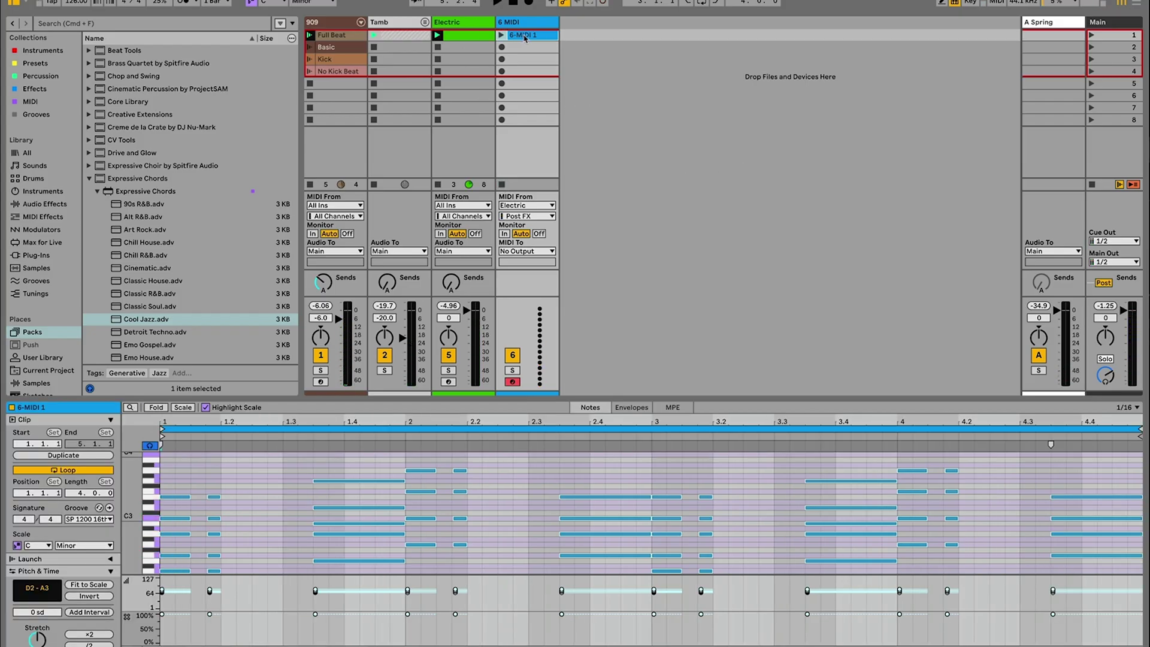
pyautogui.moveTo(479, 58); pyautogui.dragTo(445, 61)
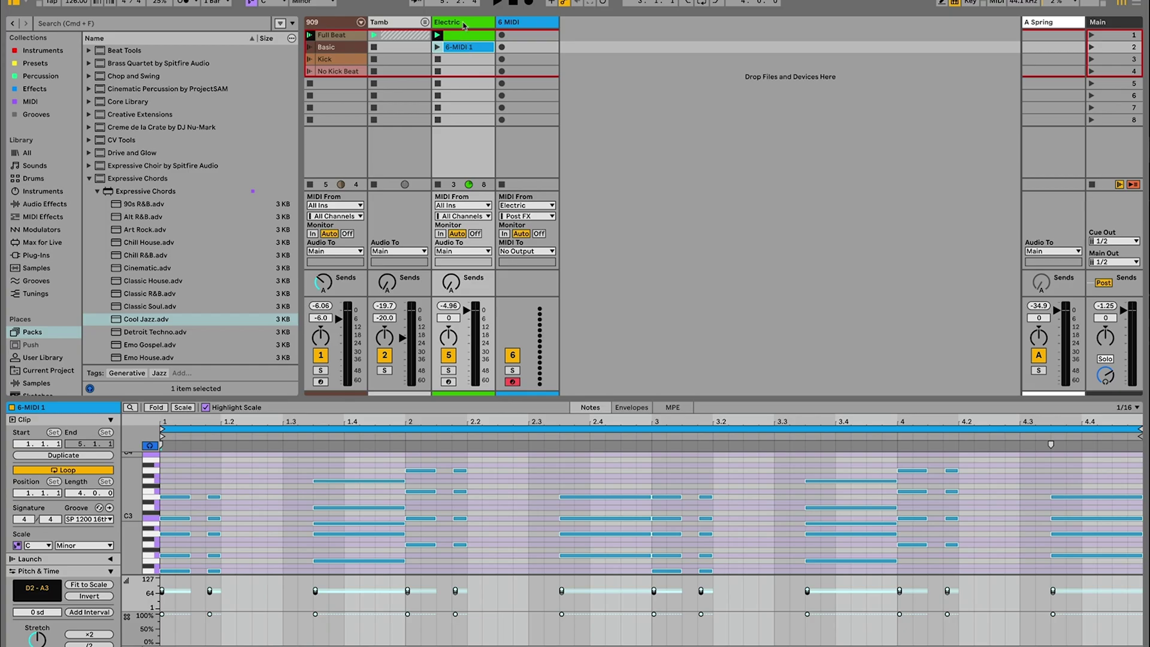
pyautogui.click(464, 24)
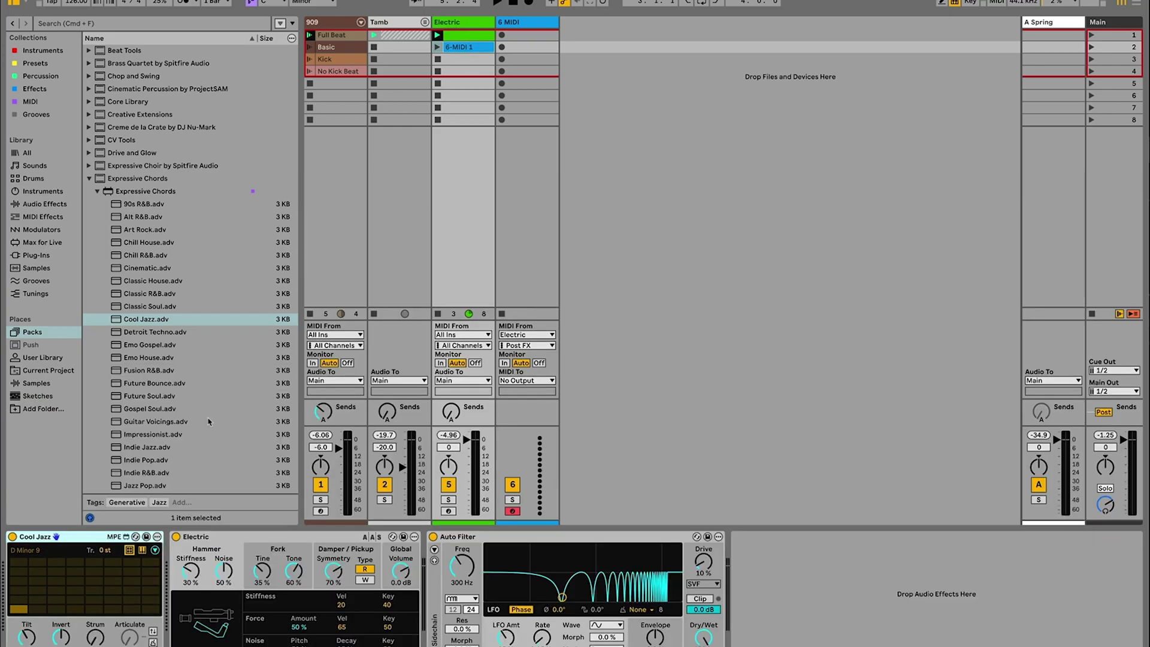
pyautogui.click(12, 538)
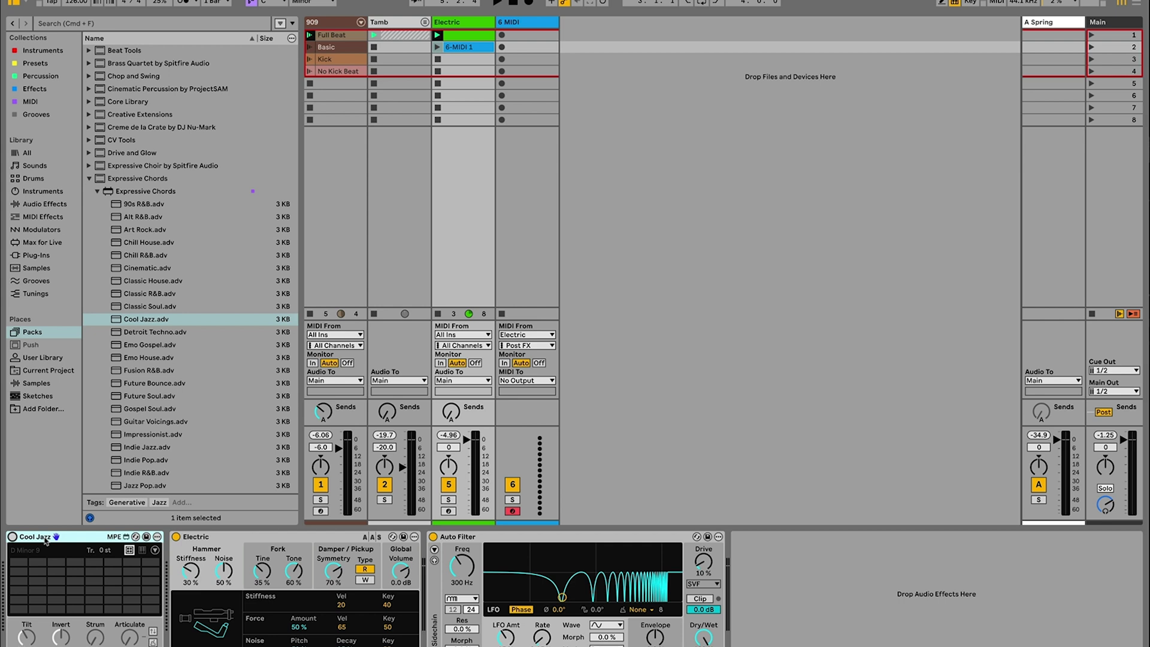
pyautogui.click(13, 537)
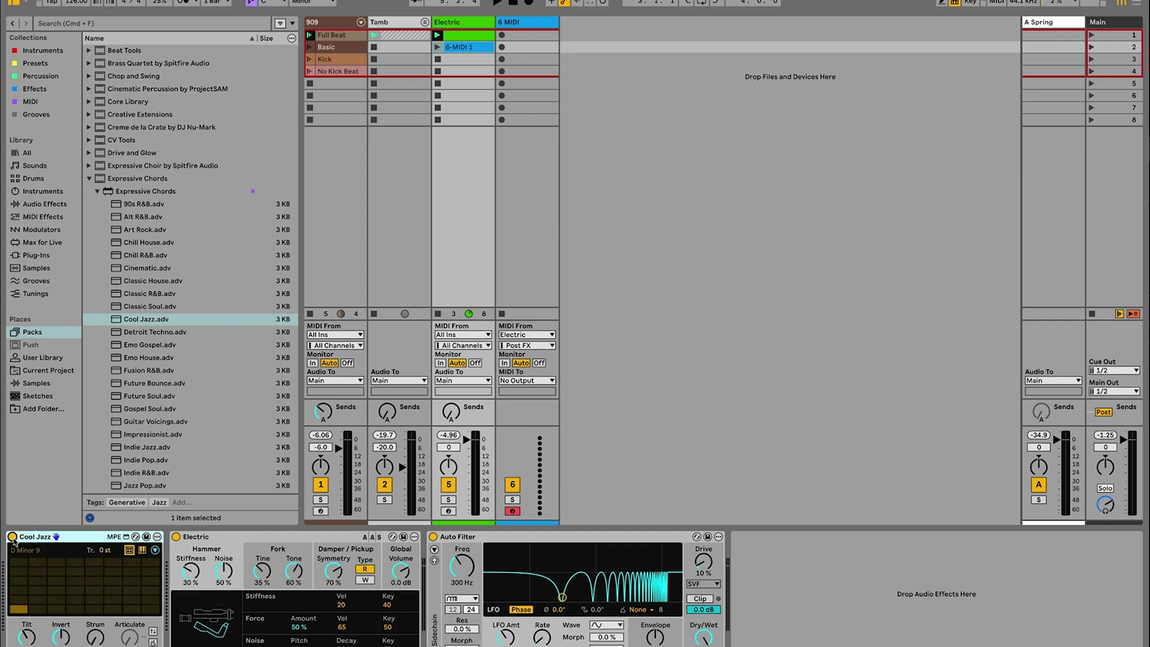
# - Play the 6-MIDI 1 clip and view its notes before returning to the device chain
pyautogui.click(437, 47)
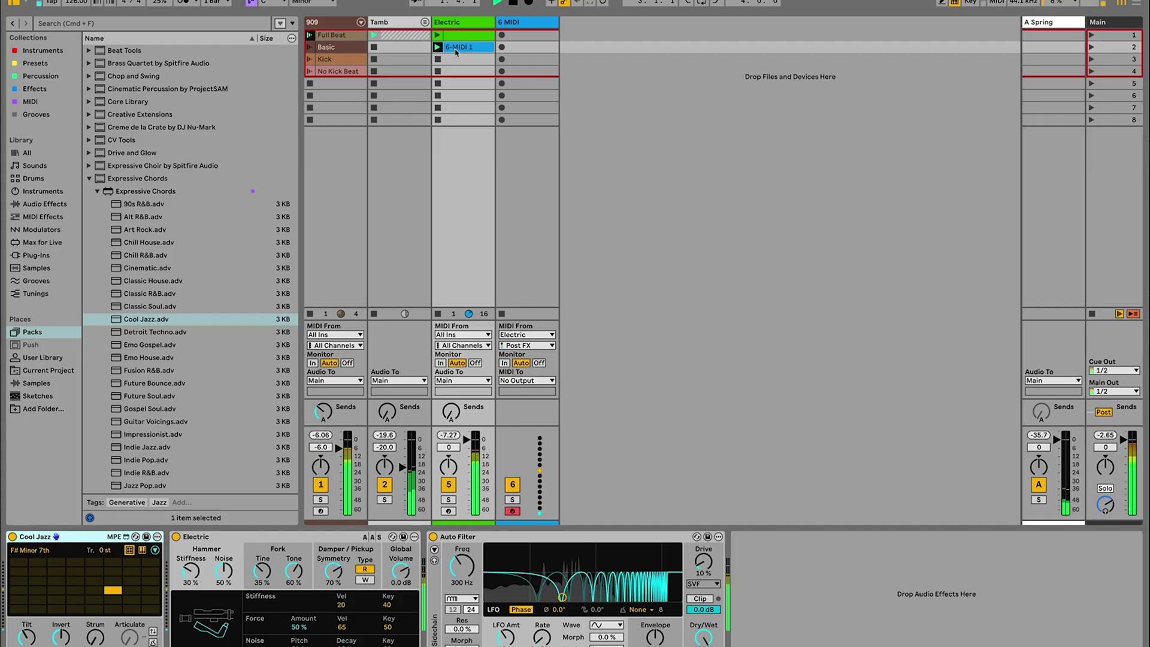
pyautogui.doubleClick(457, 48)
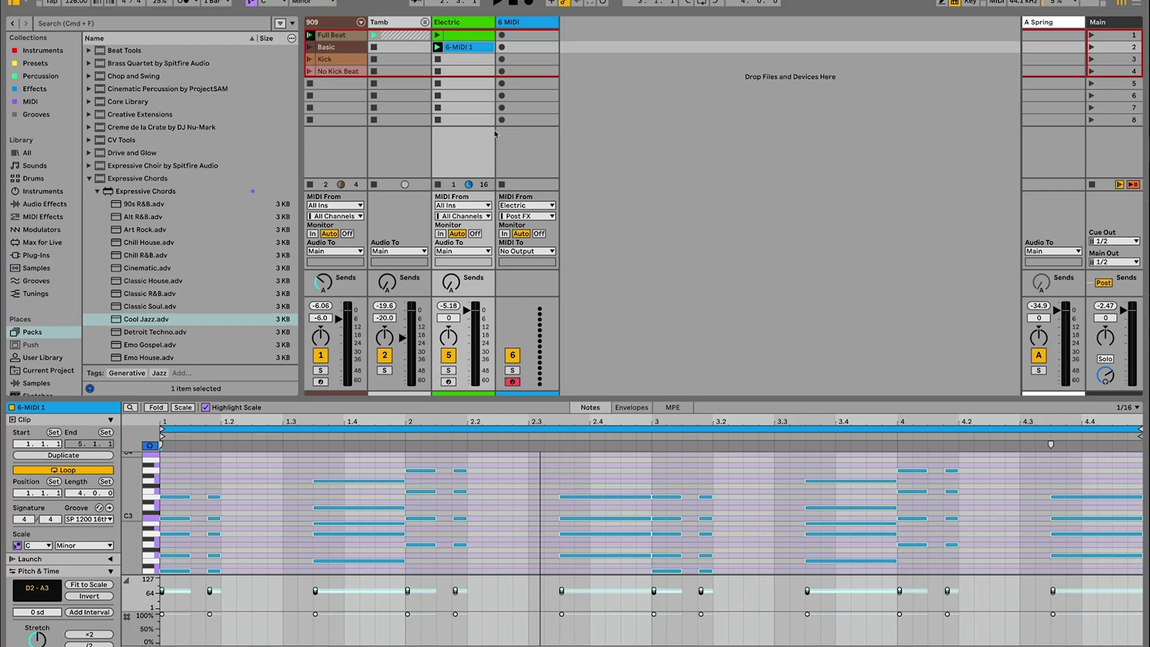
pyautogui.hotkey('shift', 'Tab')
# - Switch off Cool Jazz, launch 6-MIDI 1, and enlarge its piano roll with notes deselected
pyautogui.click(12, 537)
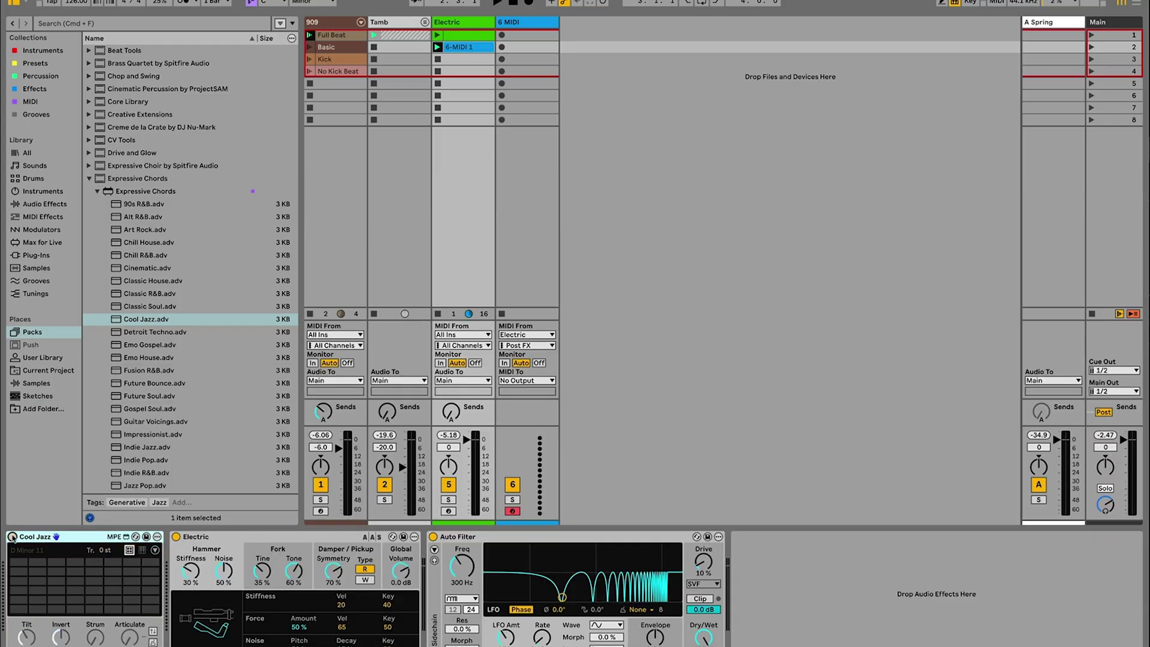
pyautogui.click(437, 48)
pyautogui.hotkey('shift', 'Tab')
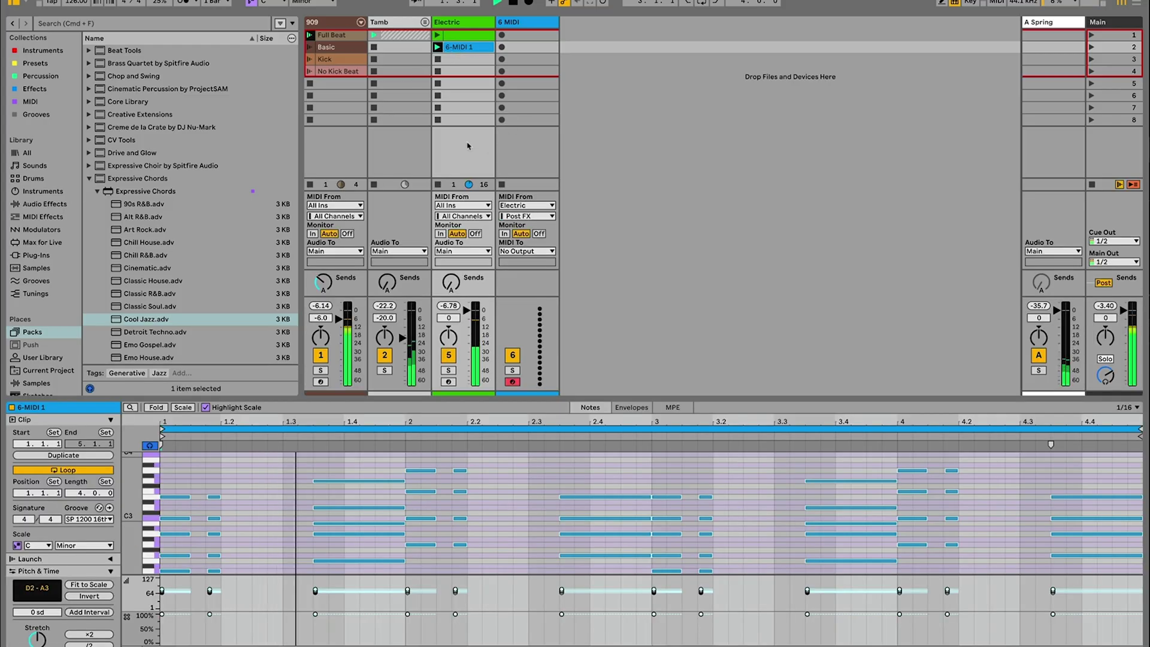
pyautogui.moveTo(372, 398); pyautogui.dragTo(372, 205)
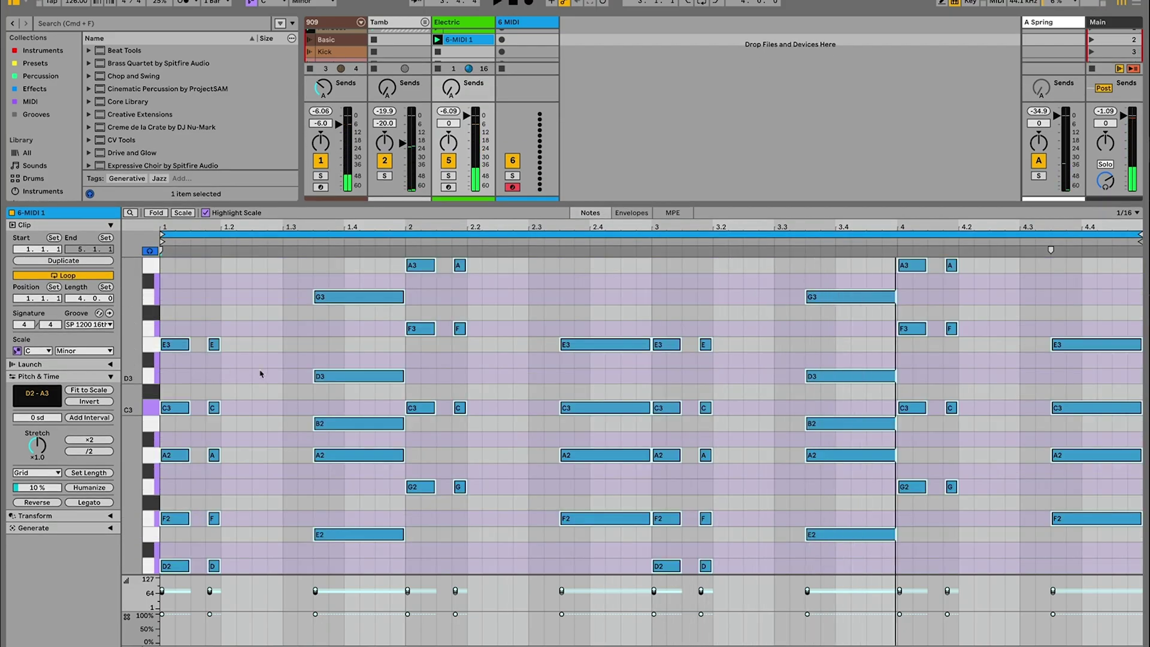
pyautogui.click(360, 339)
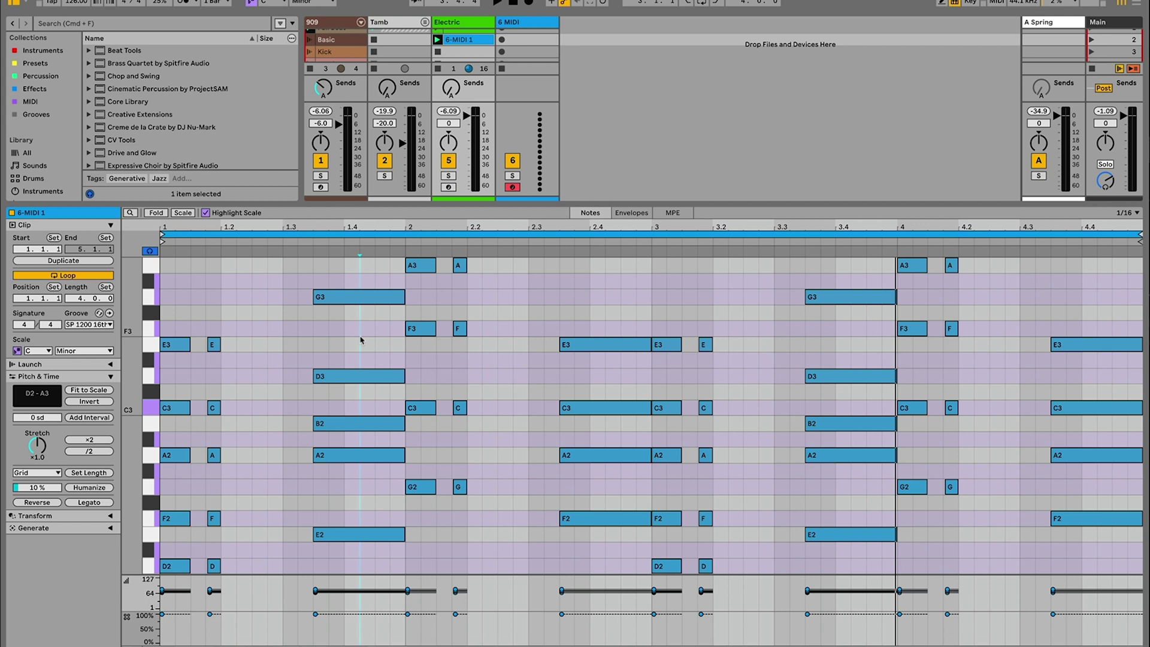
pyautogui.scroll(-2, 361, 340)
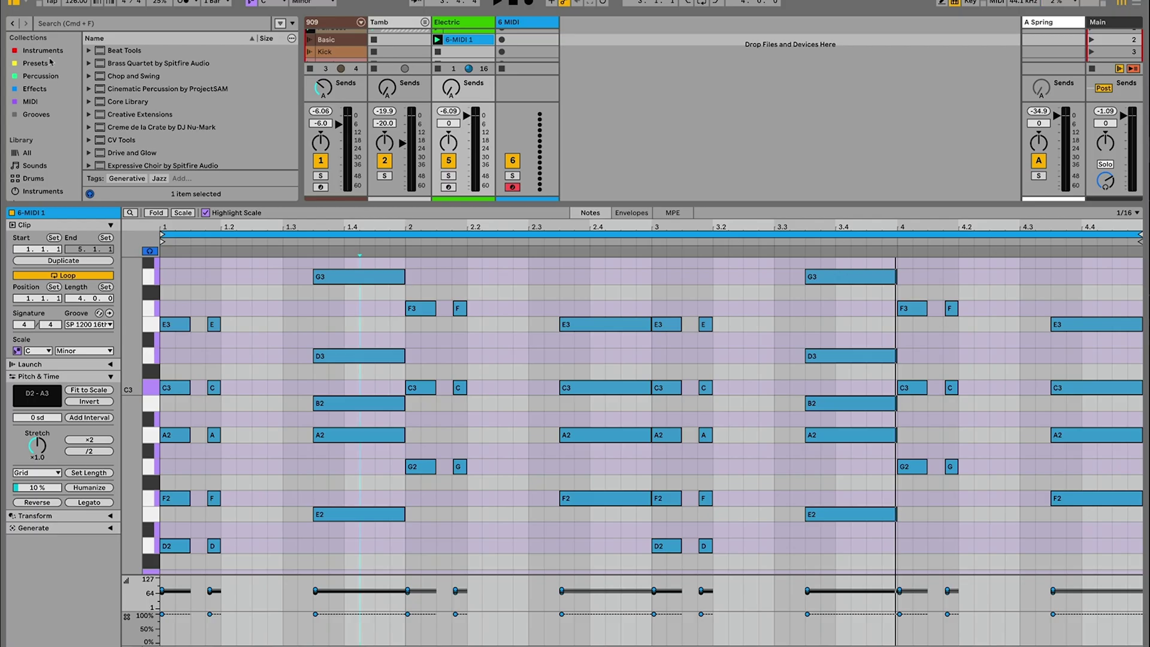
# - Load the Drift synth onto track 6, set its MIDI From to All Ins, and start playback
pyautogui.click(43, 51)
pyautogui.click(124, 95)
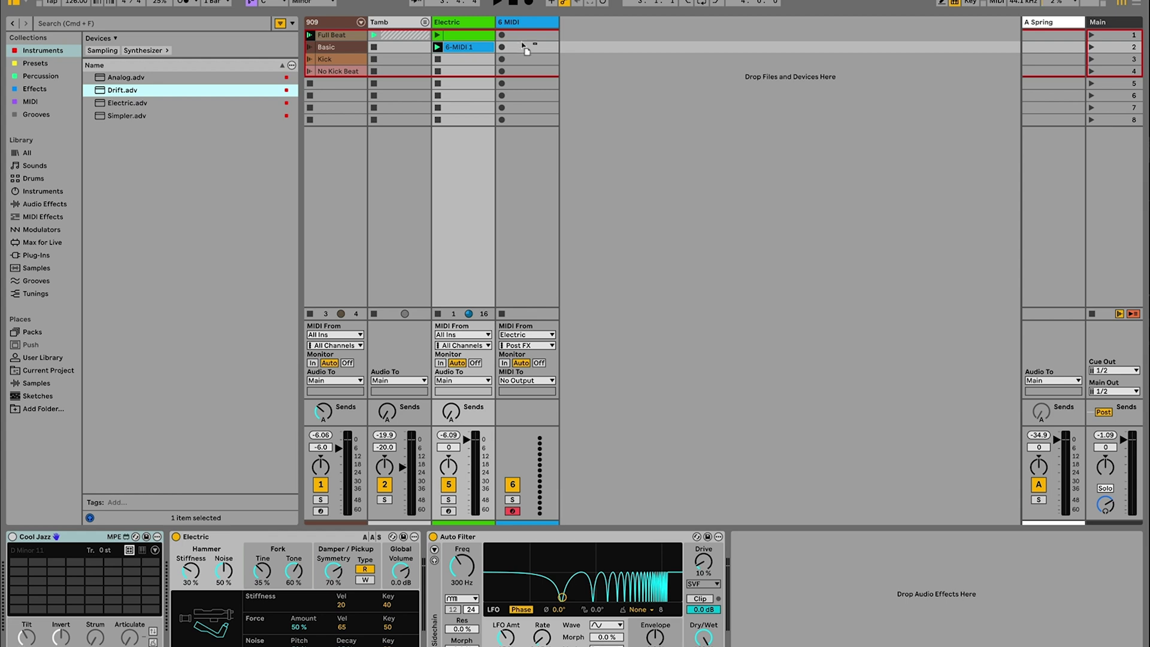
pyautogui.moveTo(526, 50); pyautogui.dragTo(522, 44)
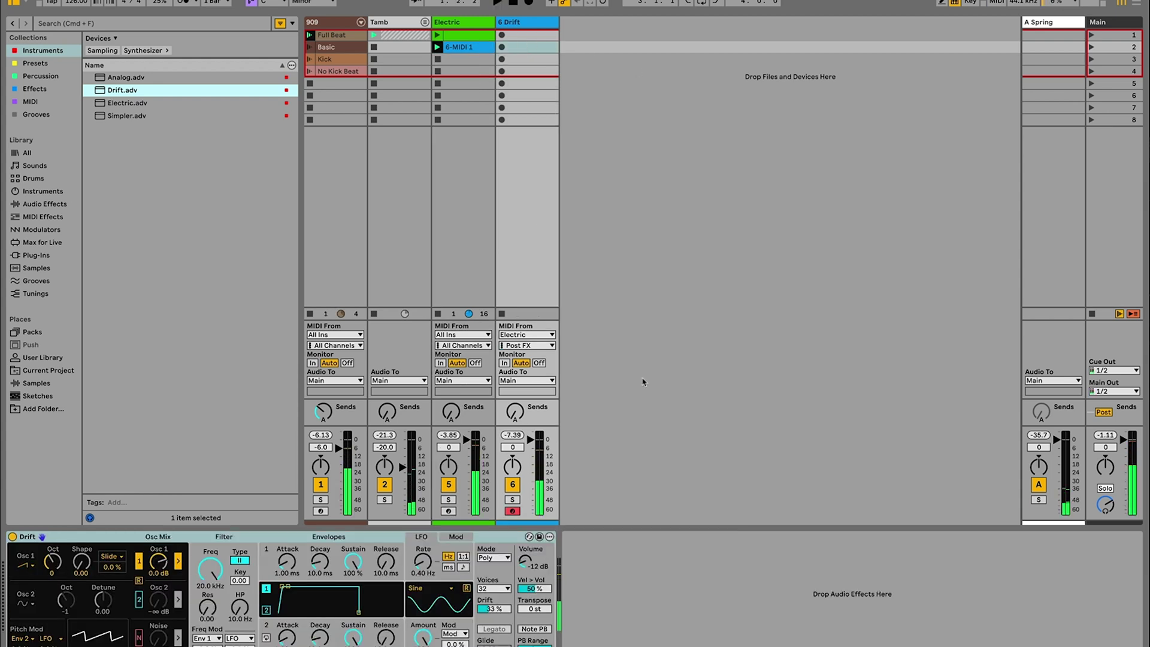
pyautogui.click(542, 336)
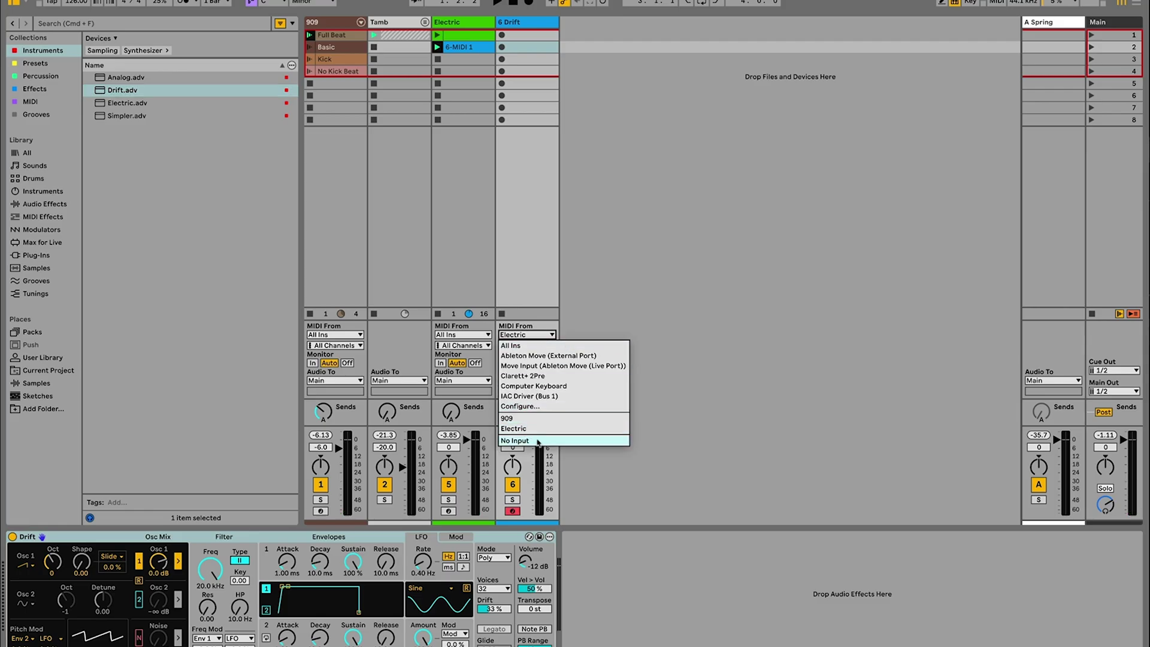
pyautogui.click(514, 346)
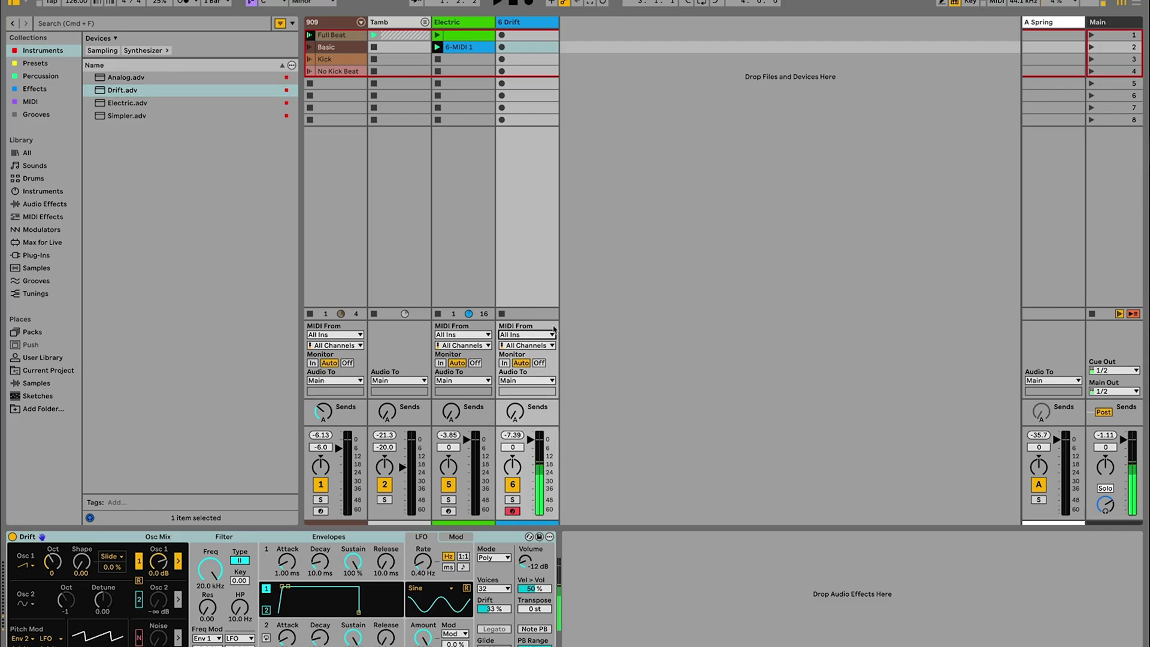
pyautogui.press('space')
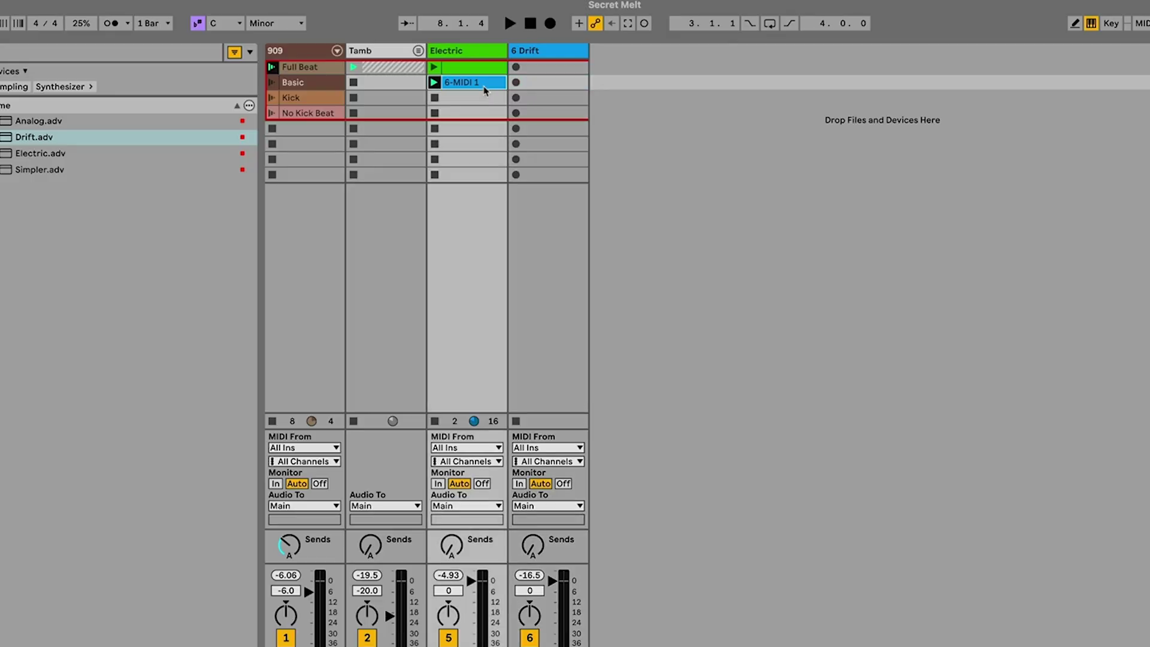
# - Change the project scale root from C to D so the key reads D Minor
pyautogui.click(237, 31)
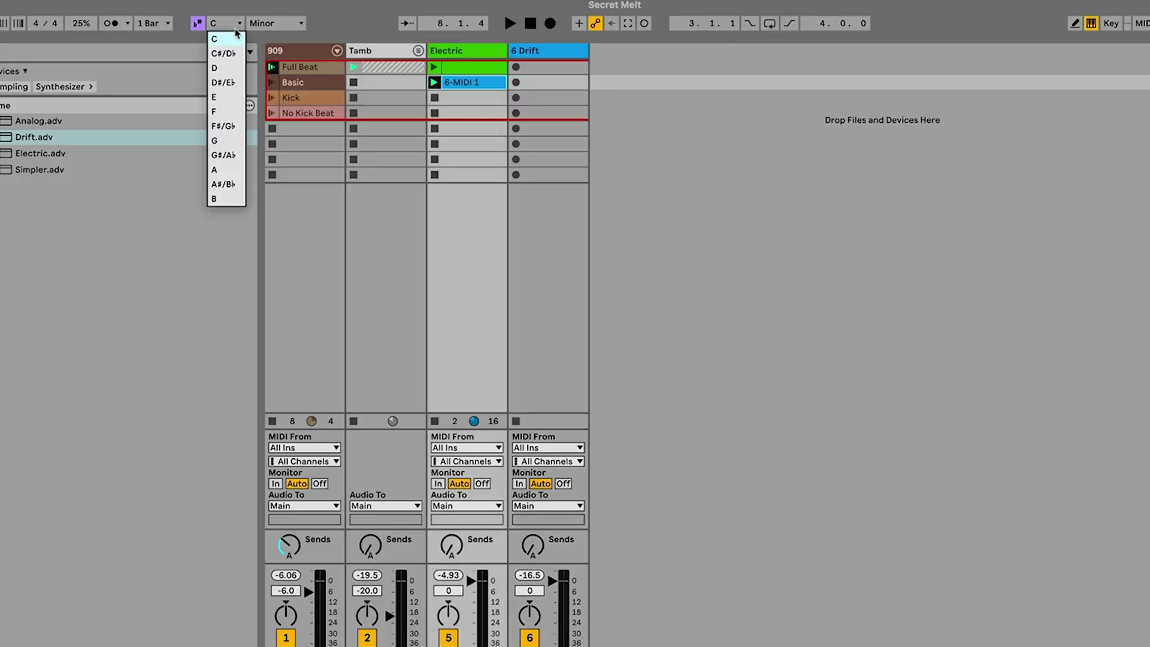
pyautogui.click(237, 68)
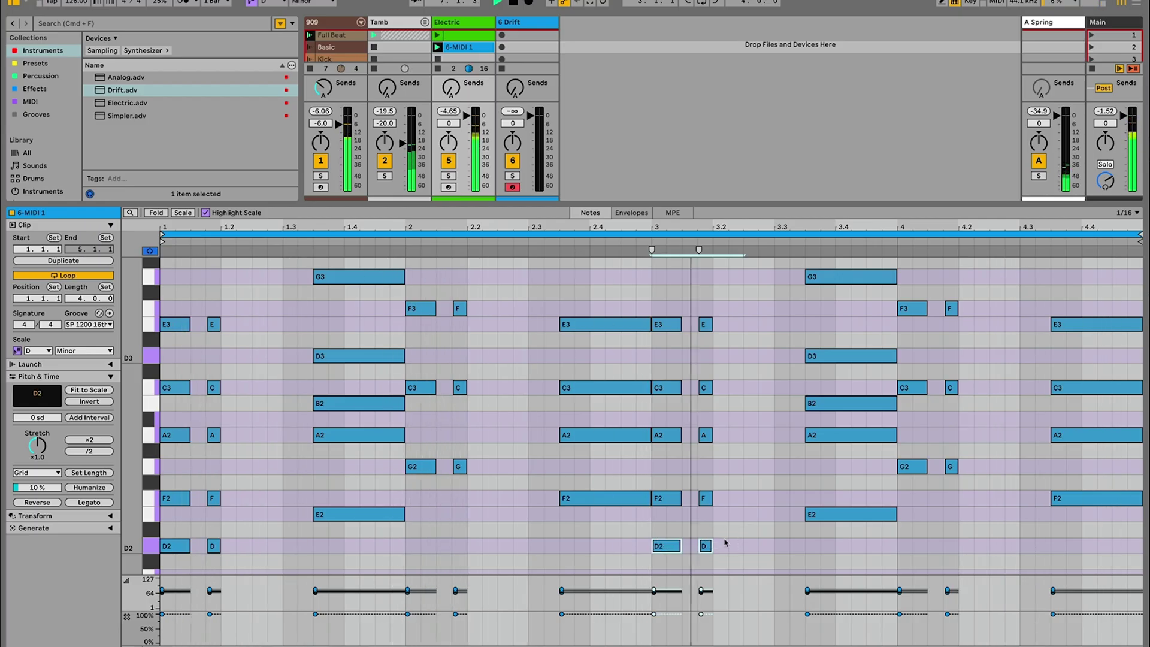
# - Raise the bar 3 D, F and E notes an octave to D3, F3 and E3
pyautogui.hotkey('shift', 'Up')
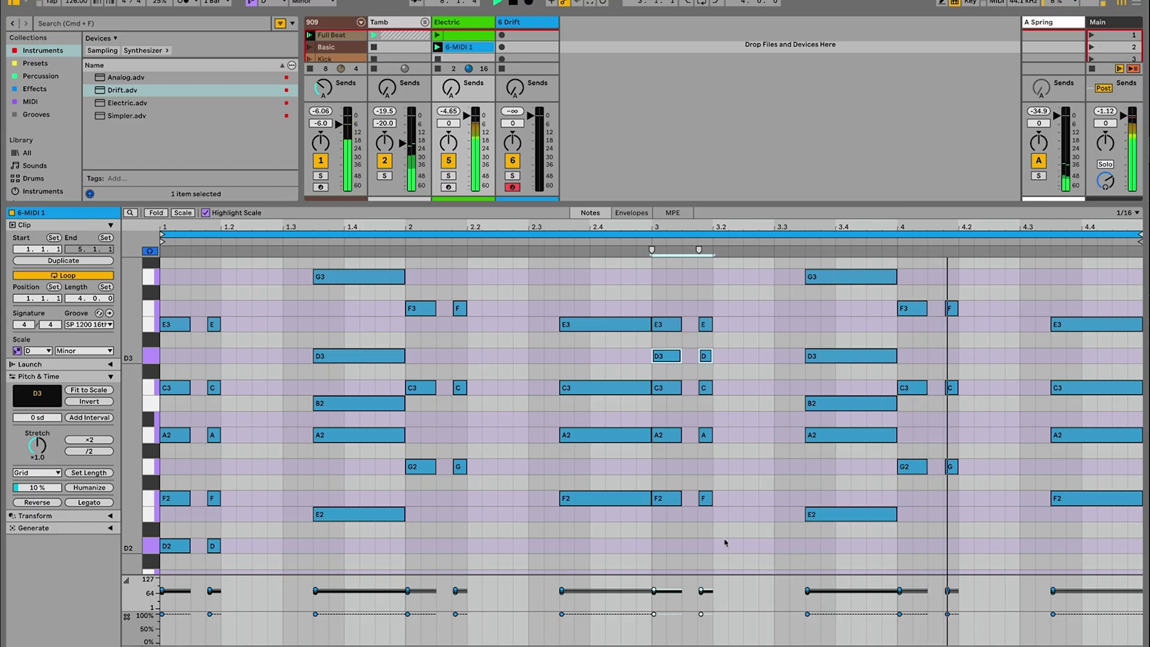
pyautogui.moveTo(725, 542); pyautogui.dragTo(662, 491)
pyautogui.hotkey('shift', 'Up')
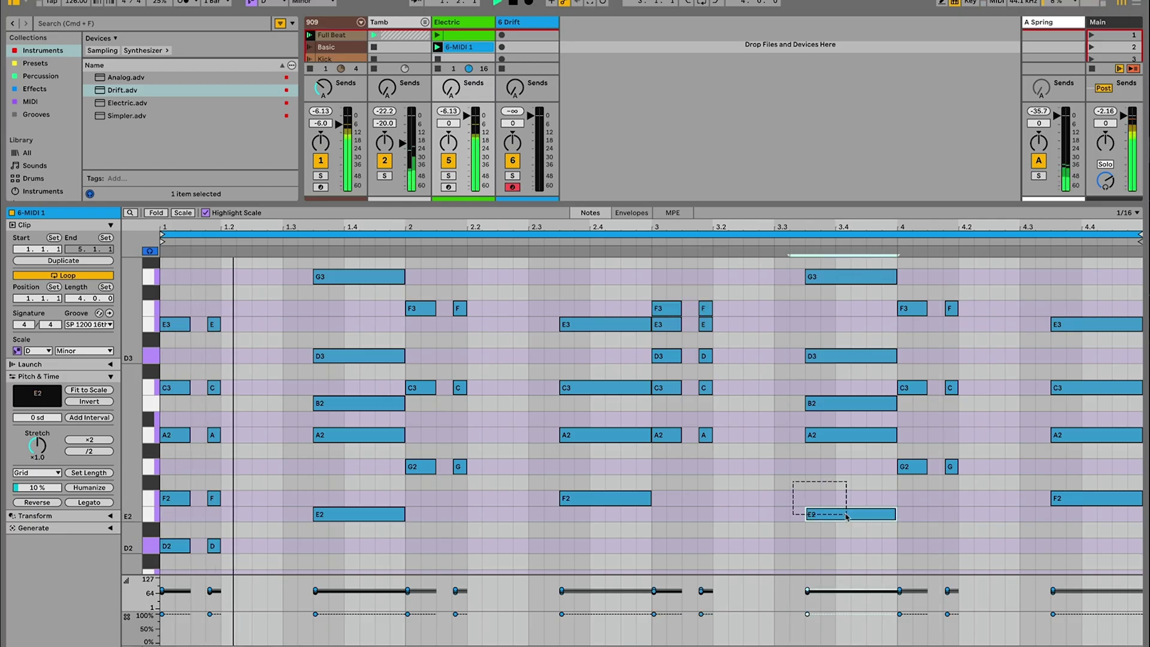
pyautogui.hotkey('shift', 'Up')
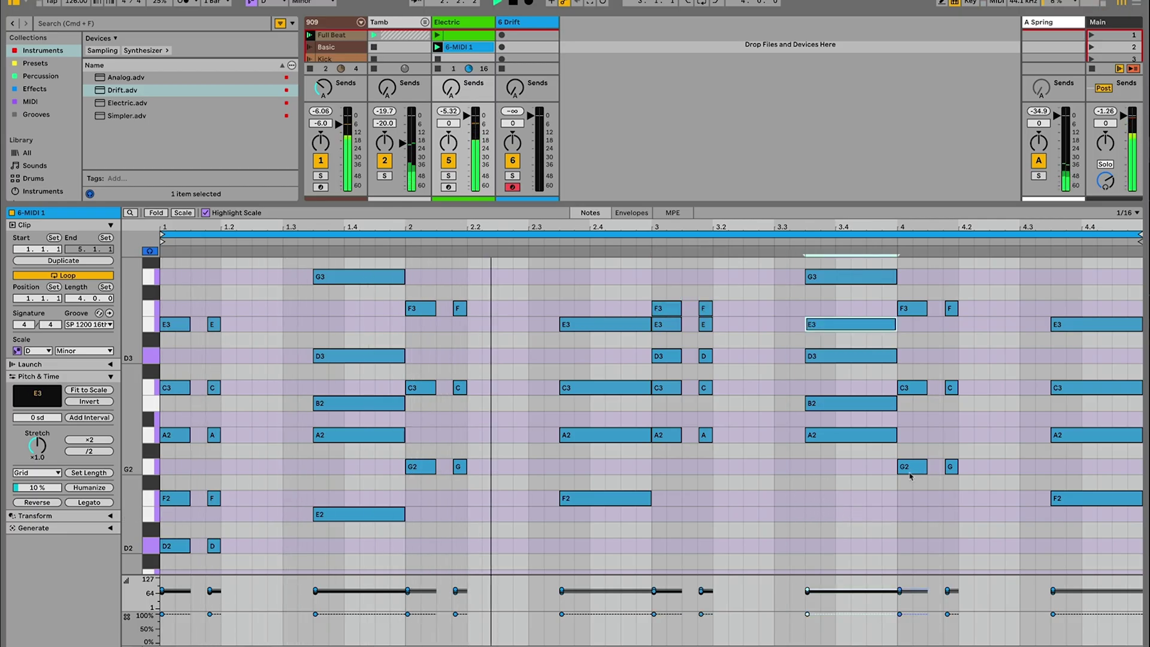
# - Raise the bar 4 G2 notes to G3 and drop the A notes an octave to A2
pyautogui.scroll(1, 944, 468)
pyautogui.moveTo(979, 465); pyautogui.dragTo(904, 505)
pyautogui.hotkey('shift', 'Up')
pyautogui.scroll(2, 903, 509)
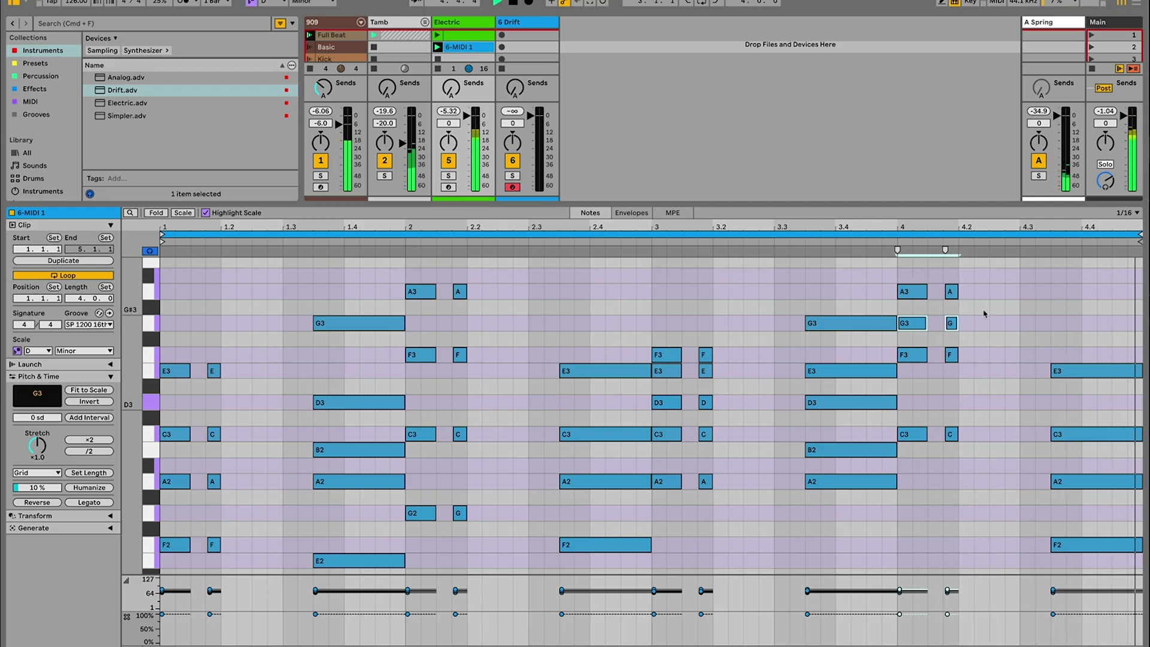
pyautogui.click(950, 292)
pyautogui.keyDown('shift'); pyautogui.click(911, 294); pyautogui.keyUp('shift')
pyautogui.hotkey('shift', 'Down')
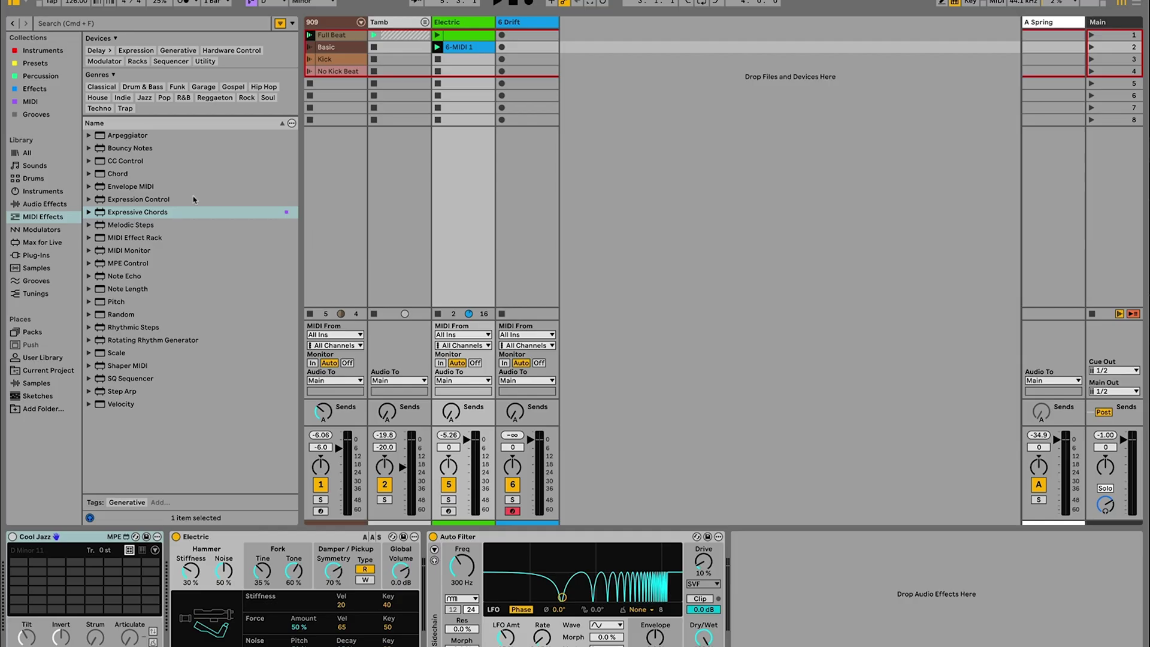
# - Add Chord, then Random, then Scale MIDI effects to the Electric track's device chain
pyautogui.click(123, 174)
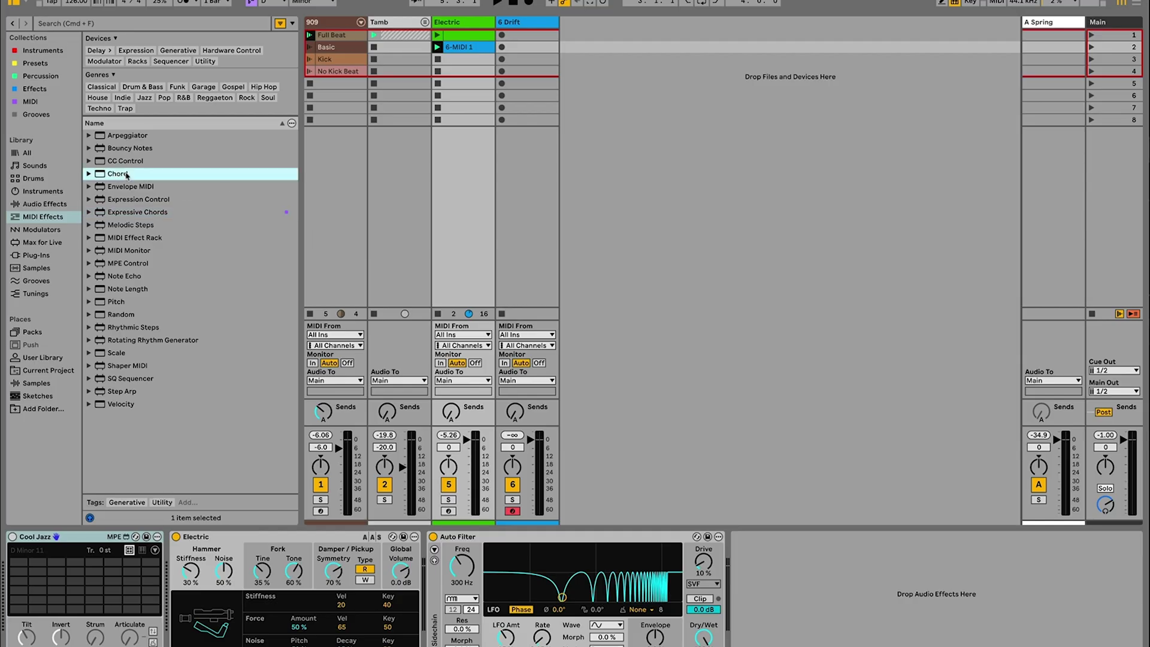
pyautogui.press('Return')
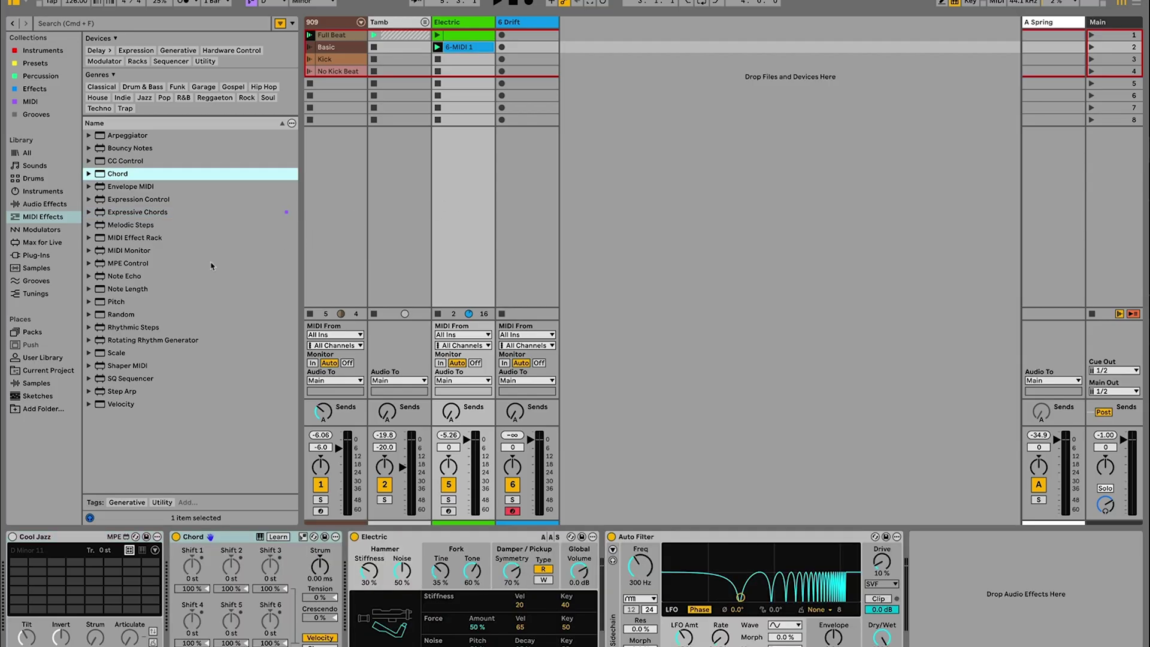
pyautogui.click(147, 317)
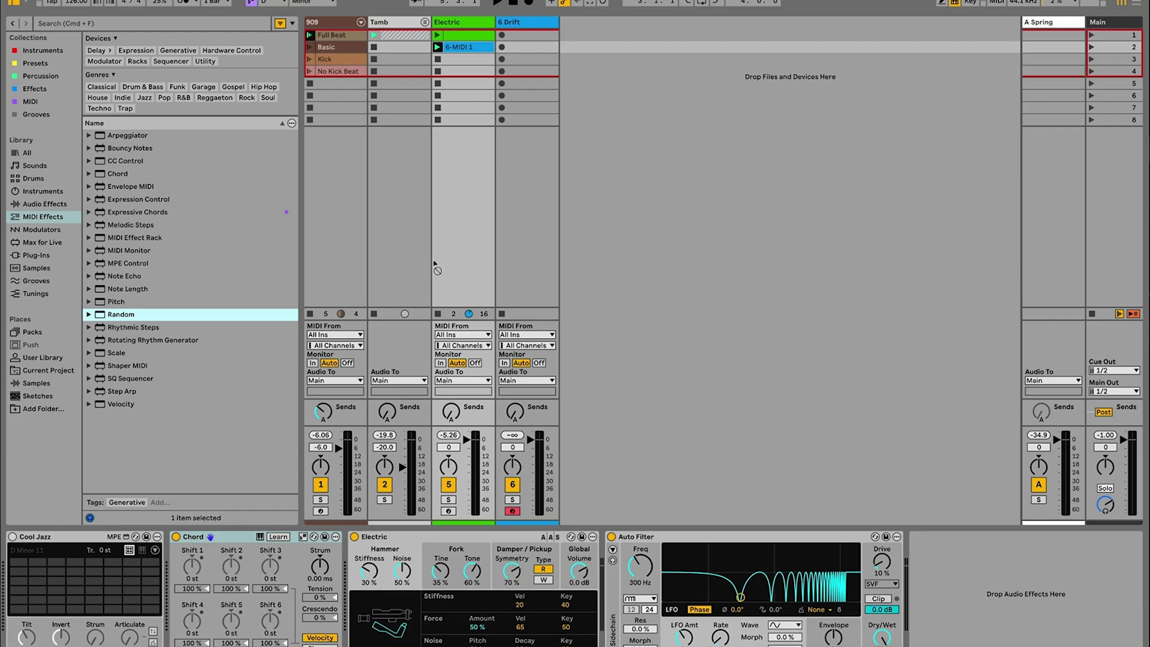
pyautogui.moveTo(443, 254); pyautogui.dragTo(444, 258)
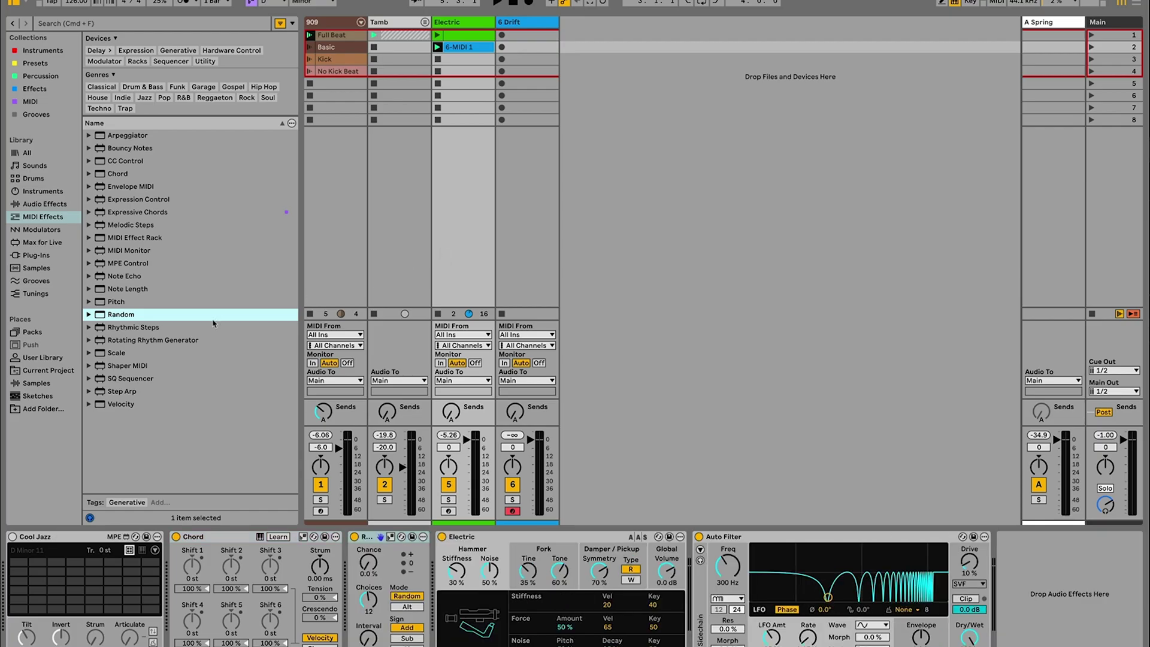
pyautogui.moveTo(120, 353); pyautogui.dragTo(314, 310)
pyautogui.moveTo(465, 251); pyautogui.dragTo(462, 246)
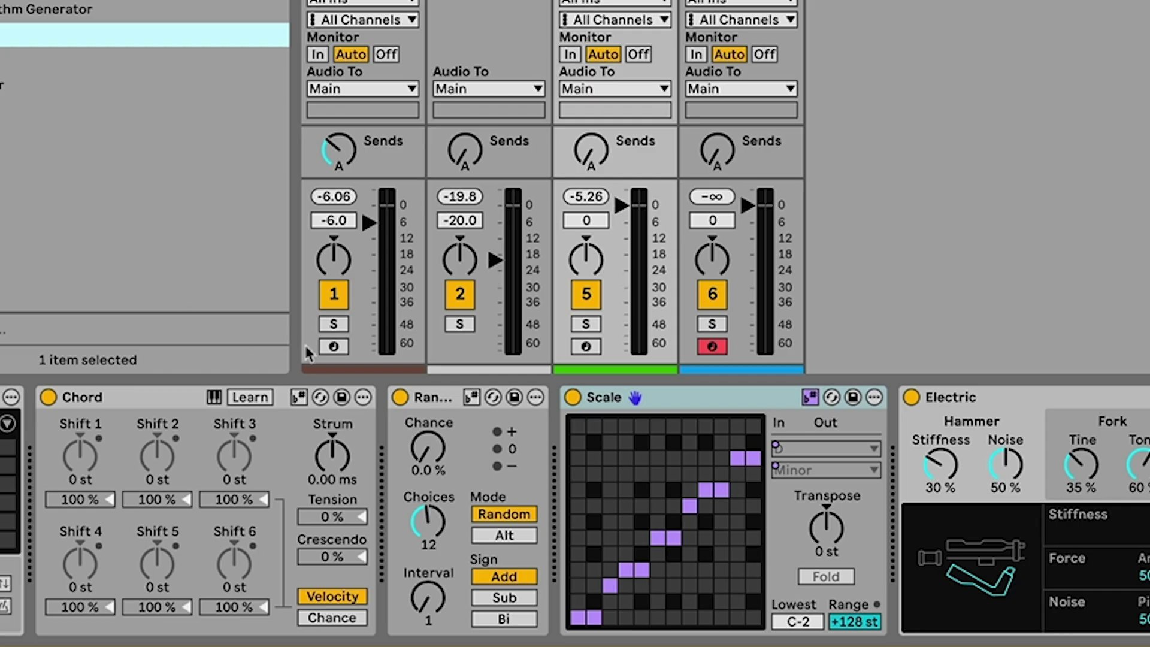
# - Bypass the Random and Scale effects and arm the Electric track for recording
pyautogui.click(400, 398)
pyautogui.click(572, 397)
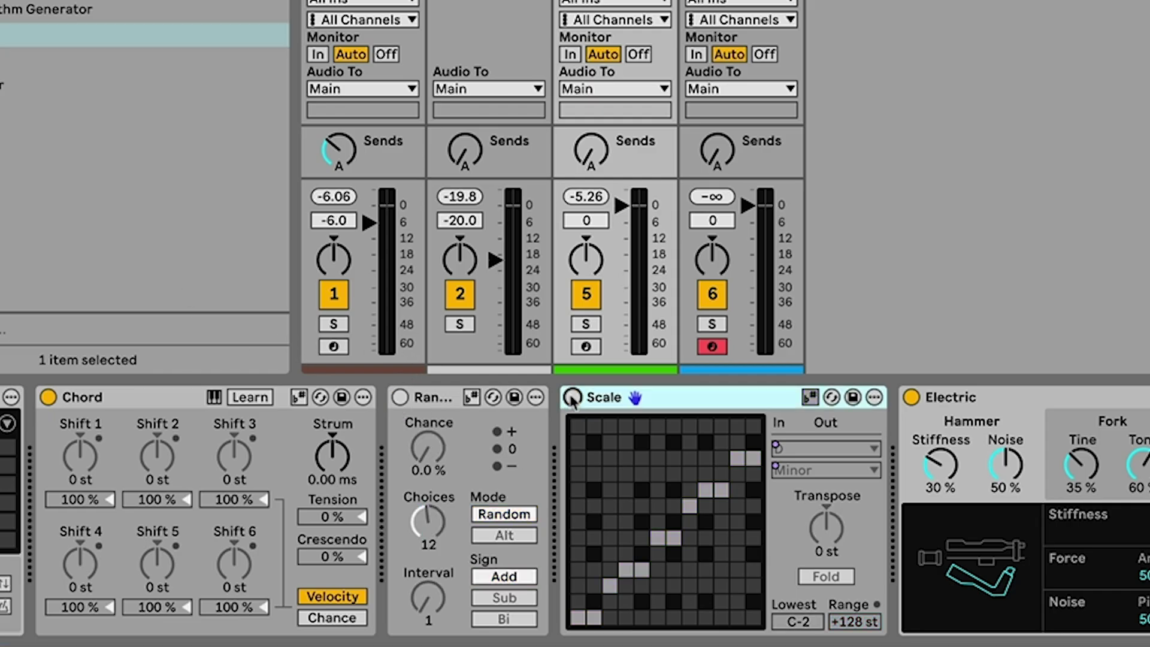
pyautogui.click(120, 400)
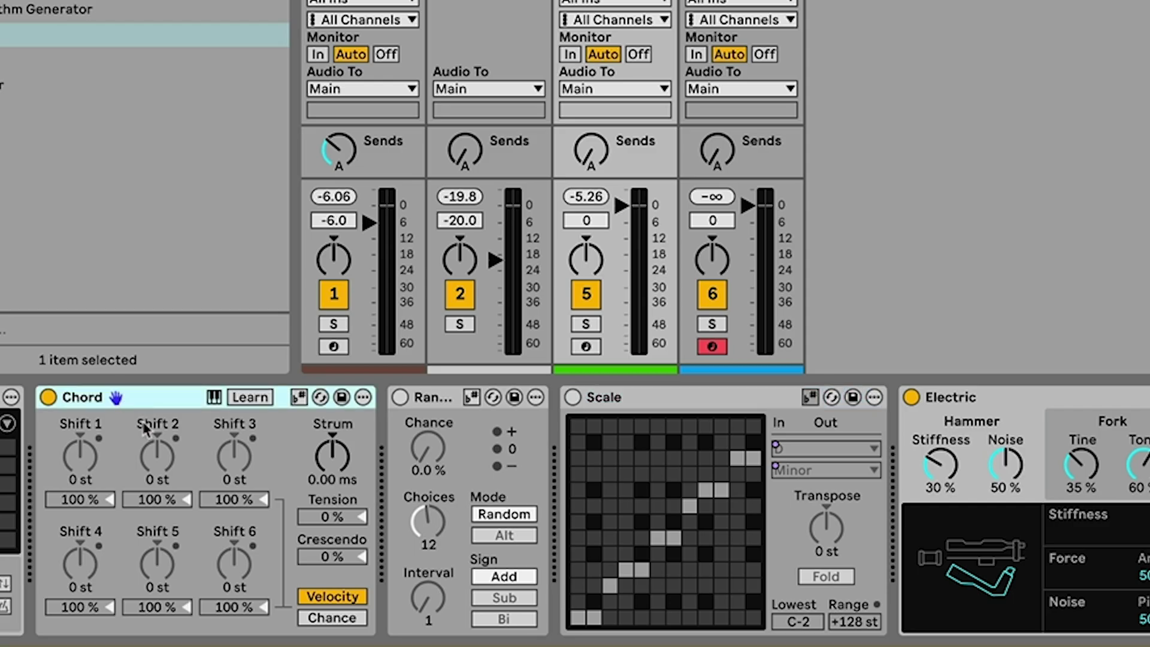
pyautogui.click(586, 347)
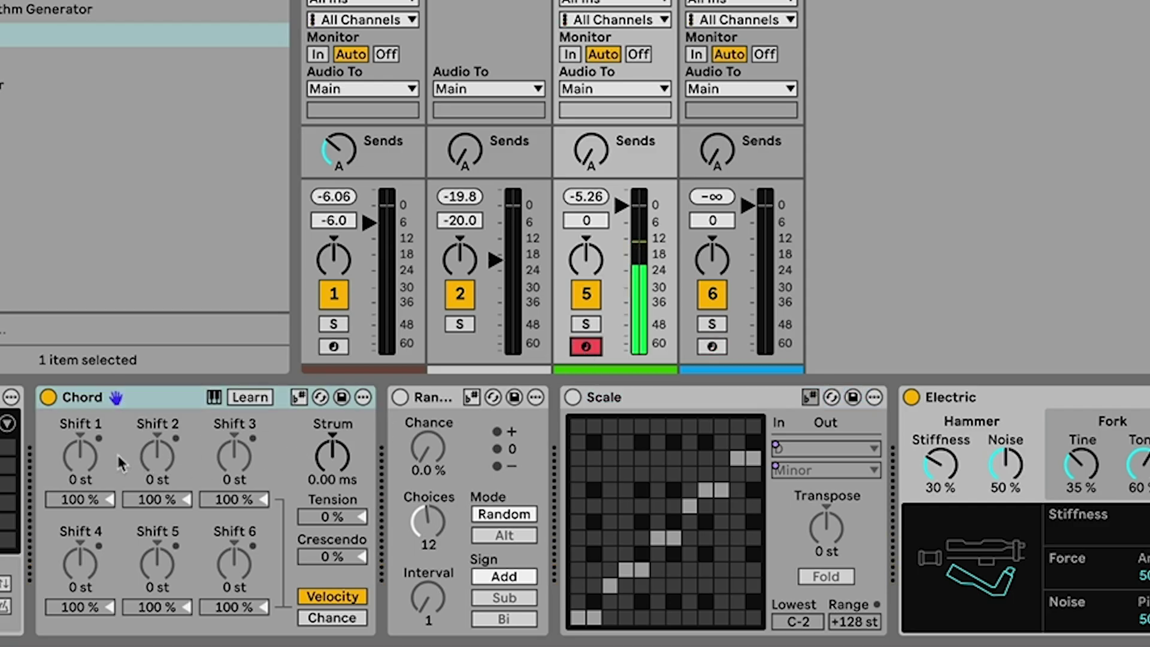
# - Set Chord's Shift 1–3 to +4, +7 and +11 semitones
pyautogui.moveTo(88, 457); pyautogui.dragTo(88, 438)
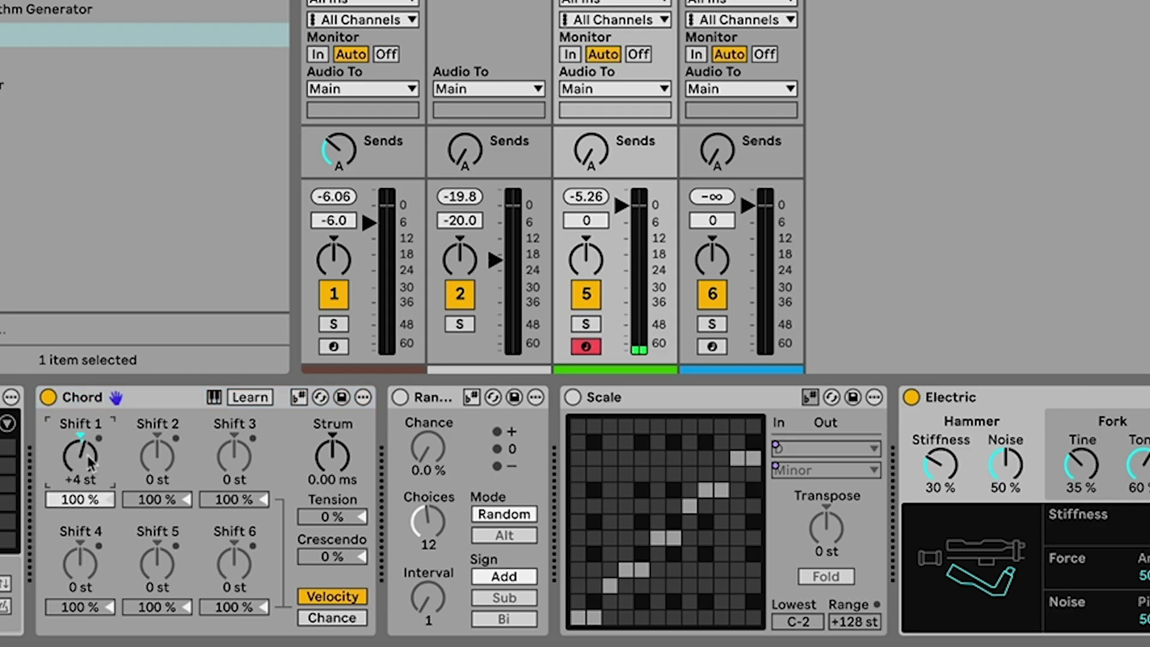
pyautogui.moveTo(168, 461); pyautogui.dragTo(167, 446)
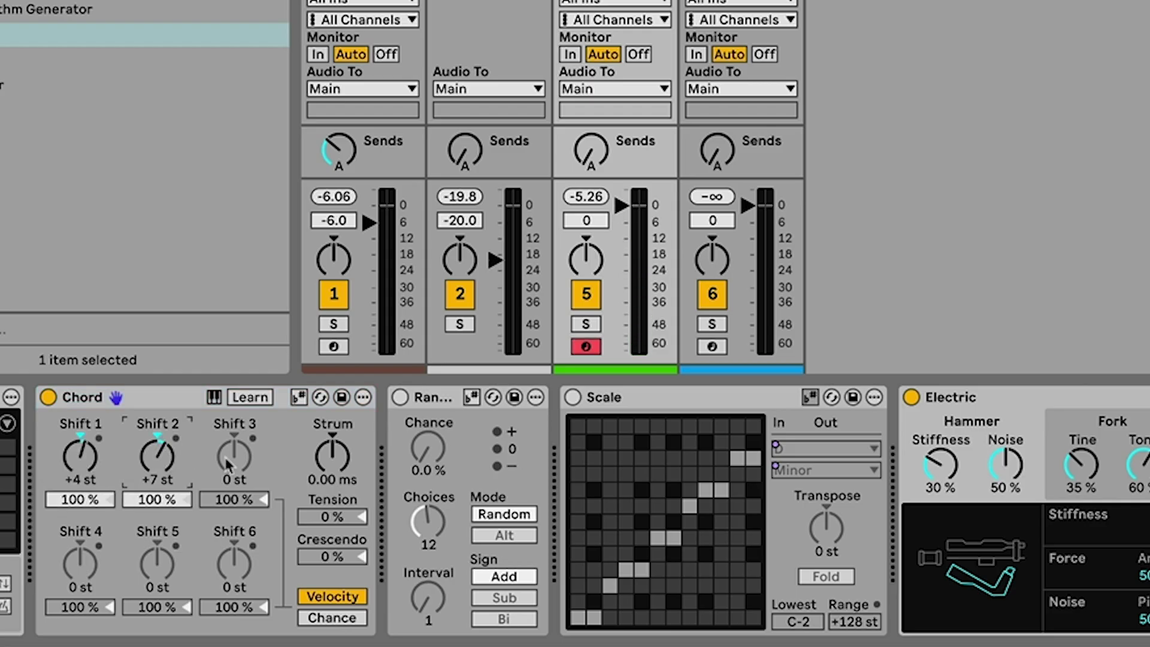
pyautogui.moveTo(234, 467); pyautogui.dragTo(240, 464)
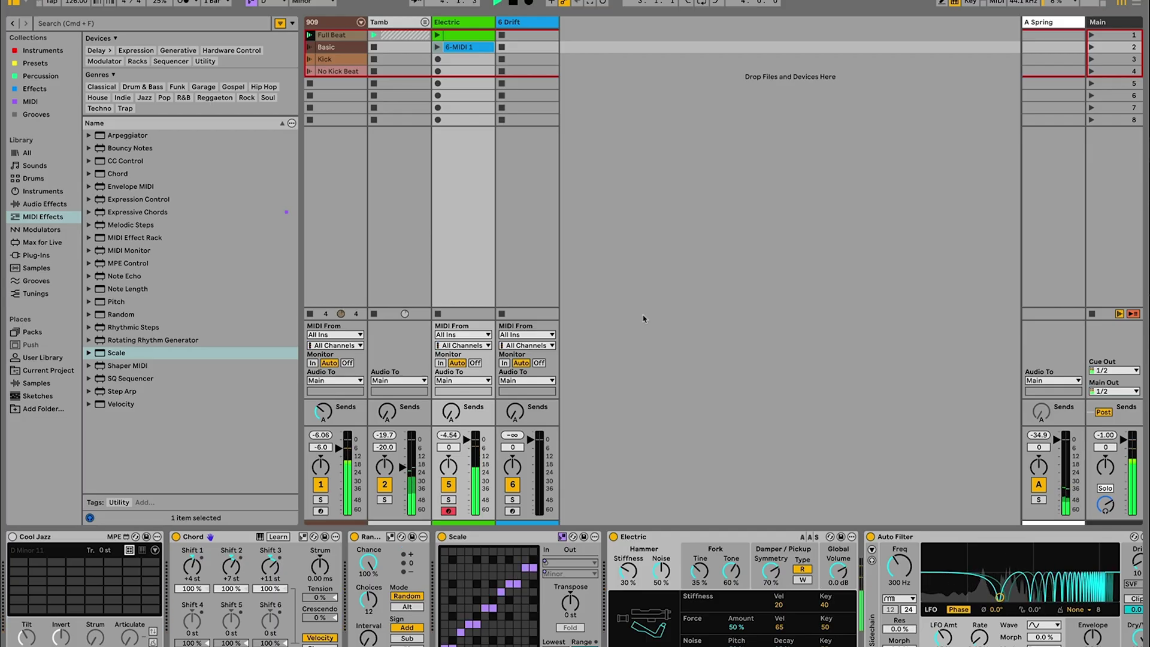
# - Record a new clip on the Electric track and move its start marker back to bar 1
pyautogui.click(474, 60)
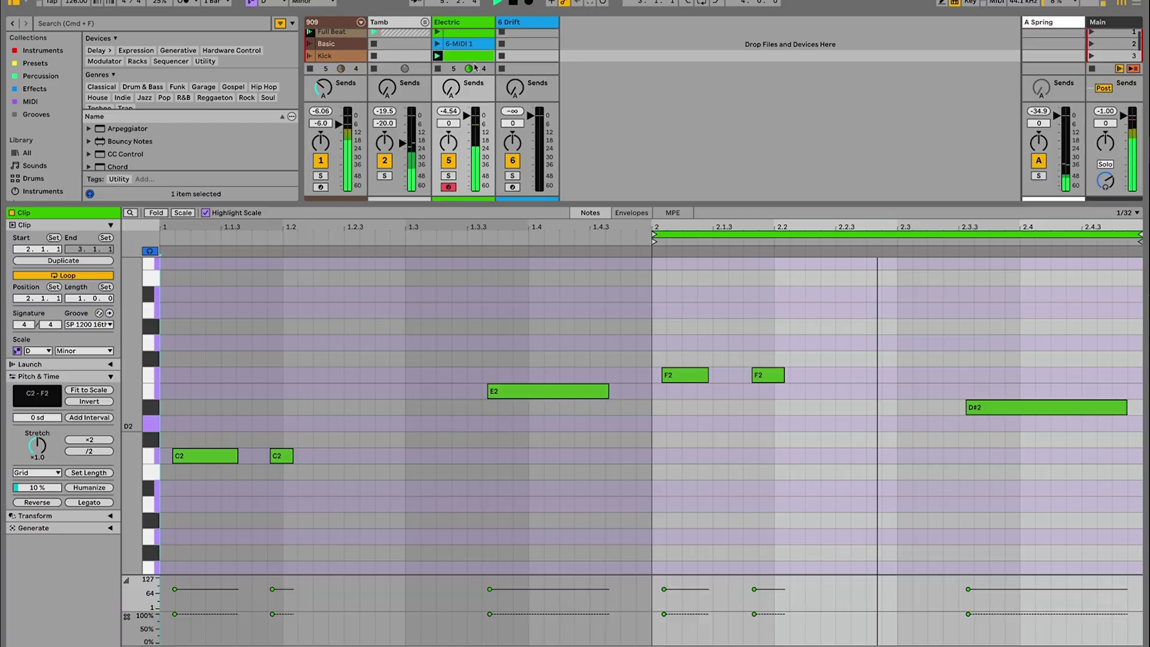
pyautogui.doubleClick(478, 63)
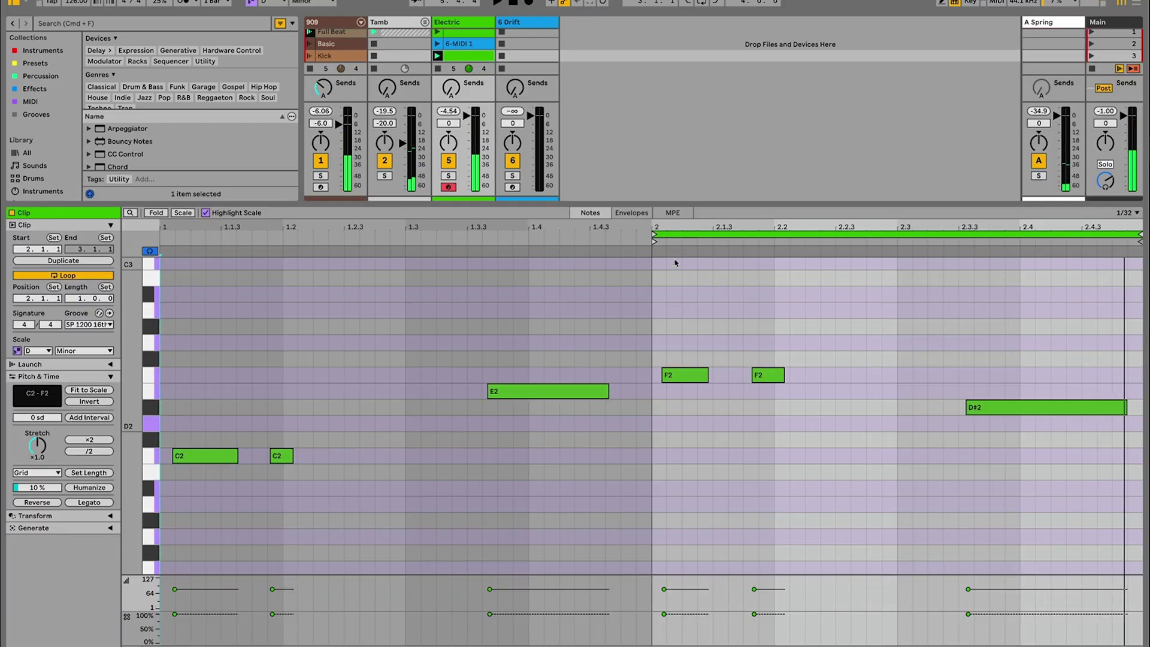
pyautogui.moveTo(654, 238); pyautogui.dragTo(165, 253)
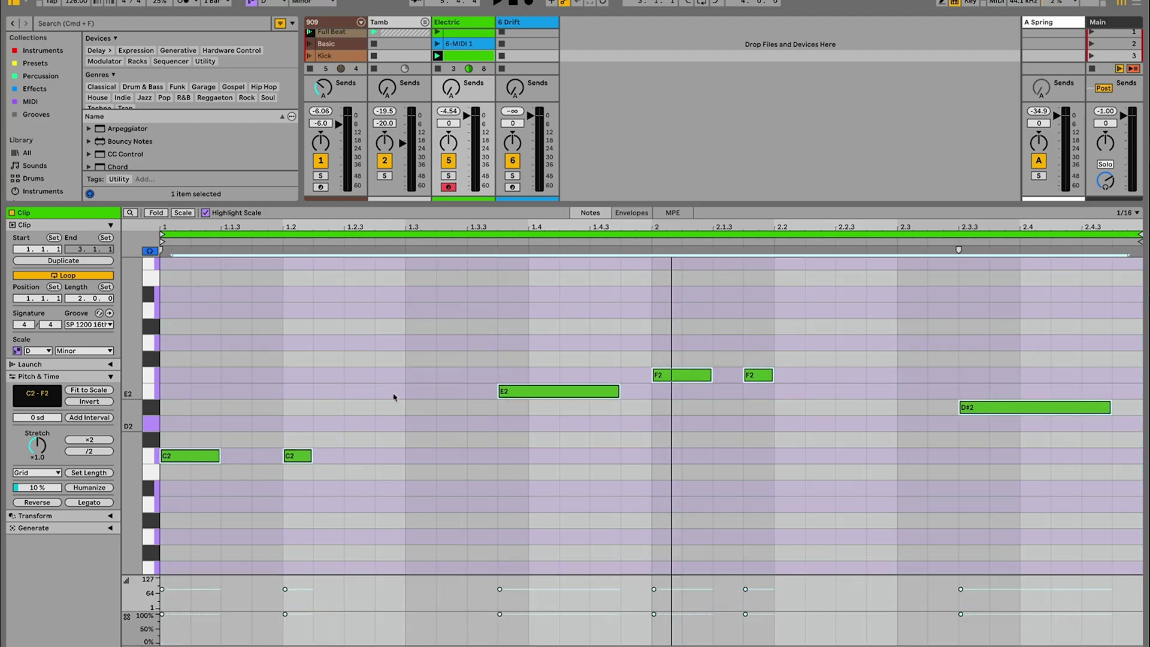
# - Nudge the second C2 note and the E2 note earlier, auditioning the clip
pyautogui.moveTo(301, 463); pyautogui.dragTo(271, 462)
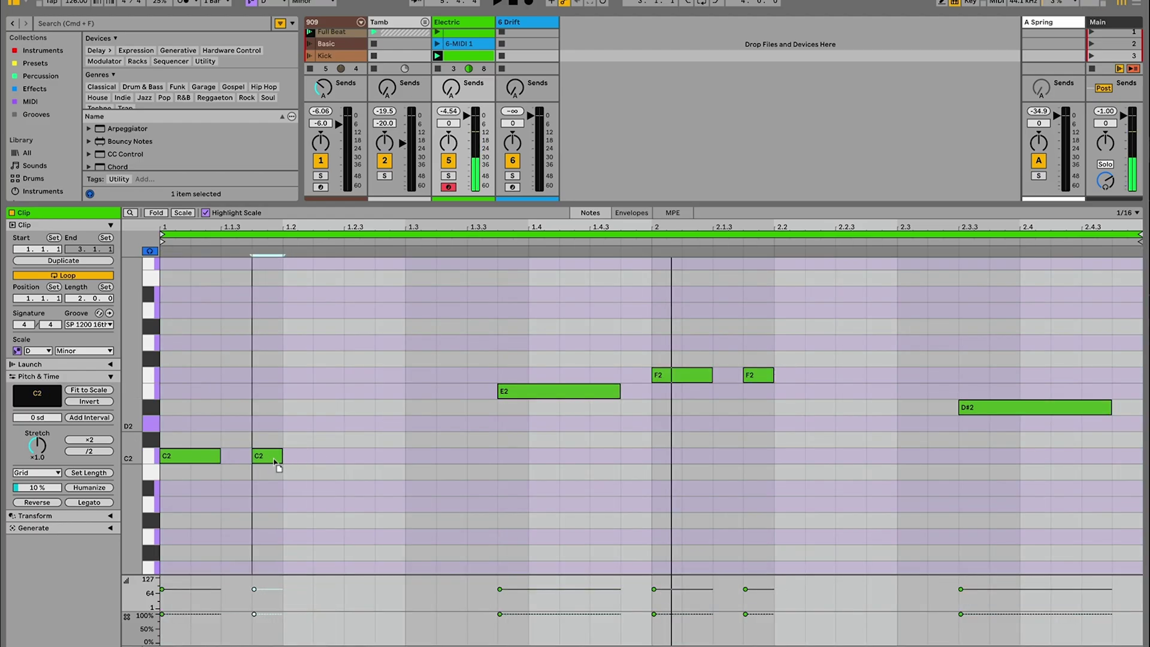
pyautogui.press('space')
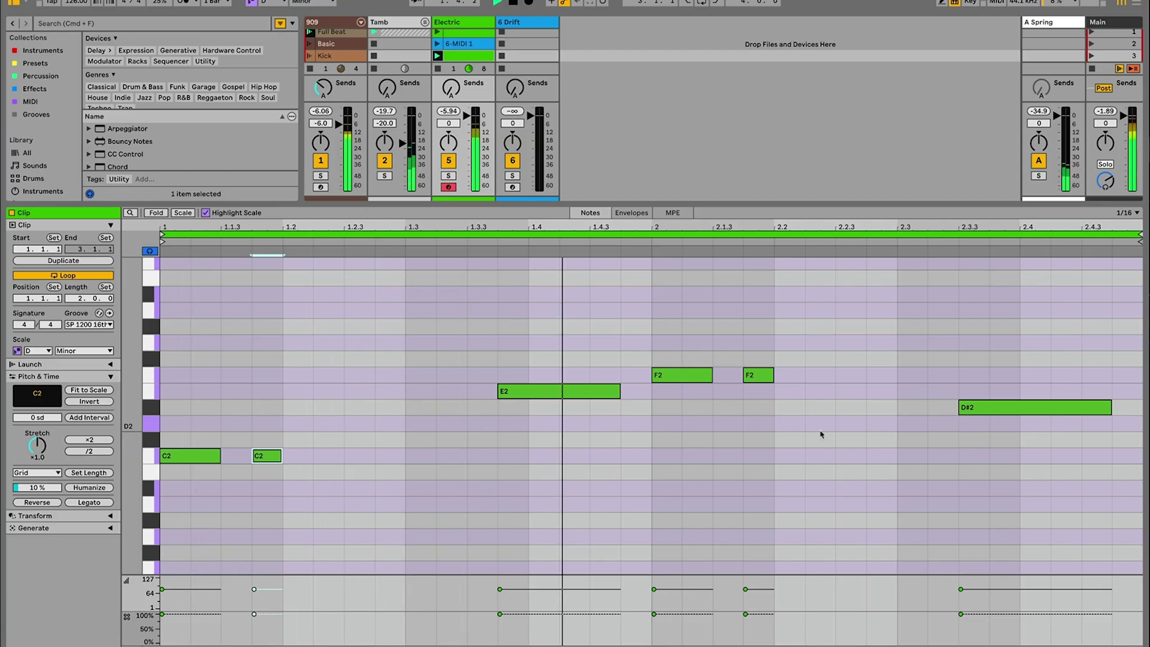
pyautogui.moveTo(523, 397); pyautogui.dragTo(503, 397)
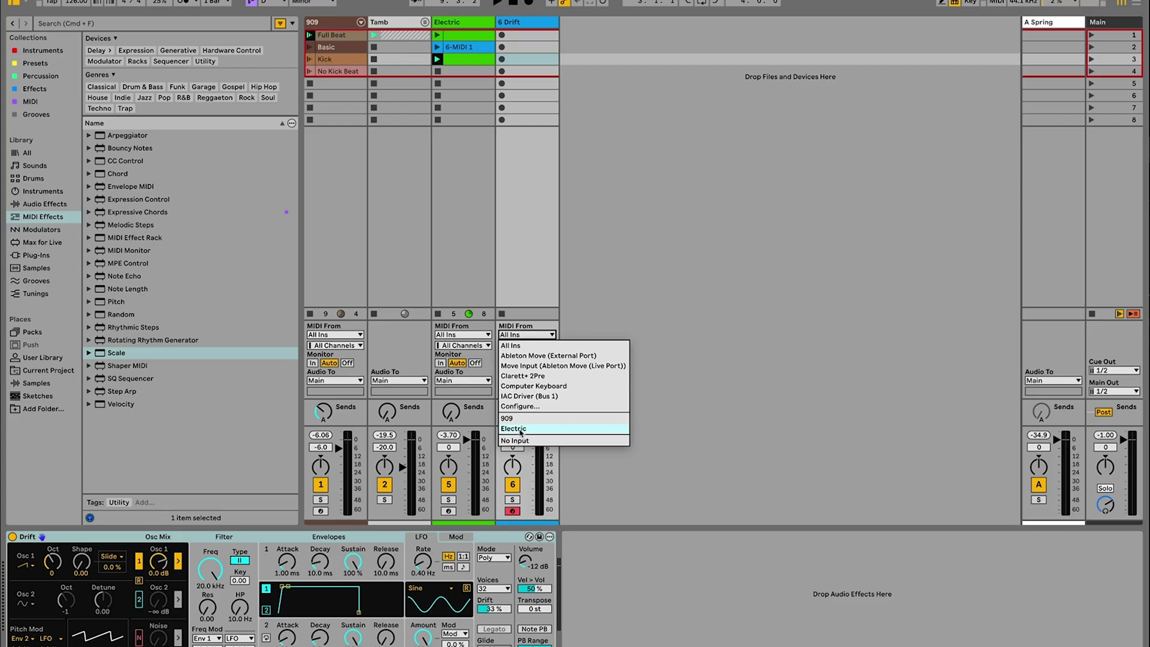
# - Feed track 6 from Electric (Post FX), remove Drift and the test take, and record clip 6-MIDI 3
pyautogui.click(514, 429)
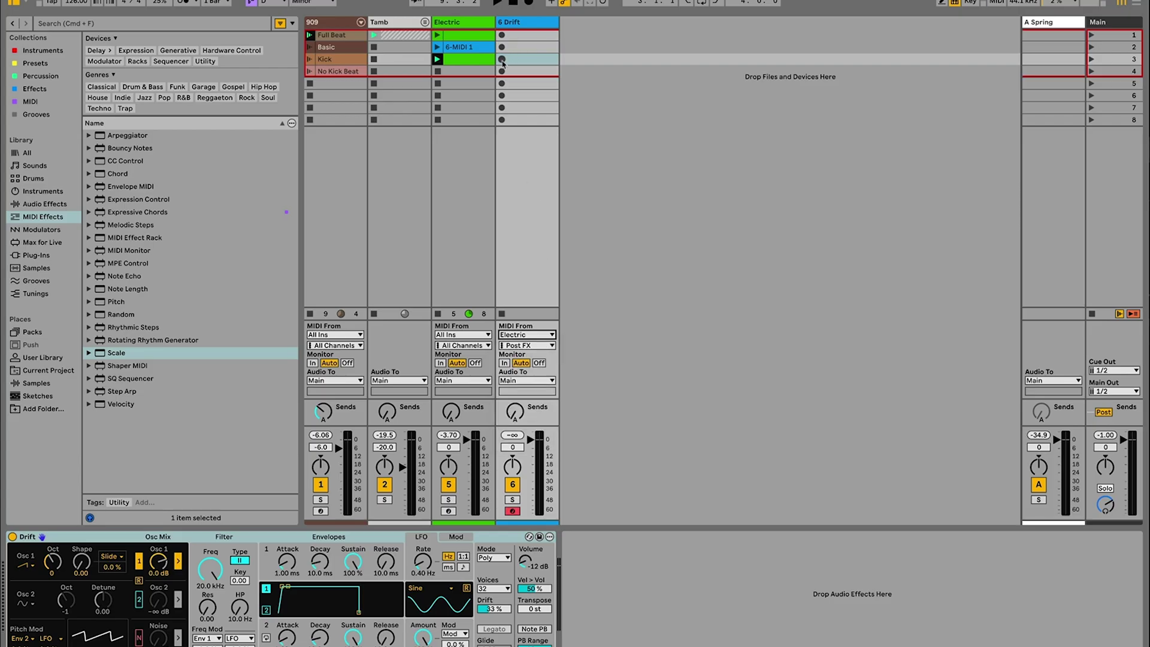
pyautogui.click(502, 60)
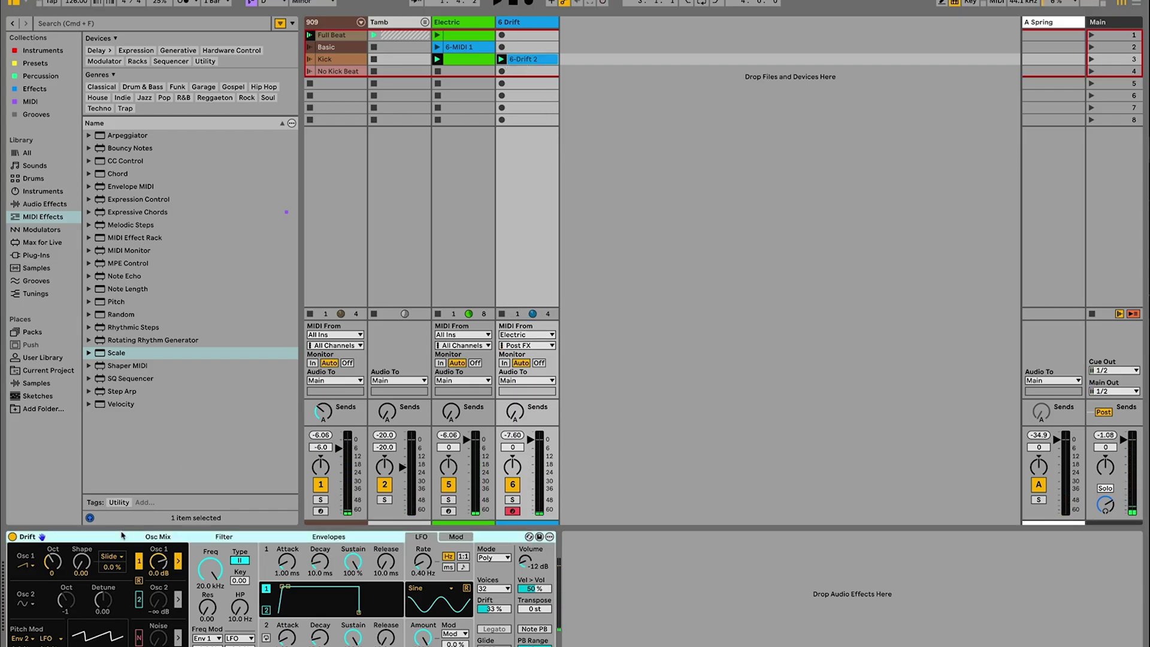
pyautogui.press('Delete')
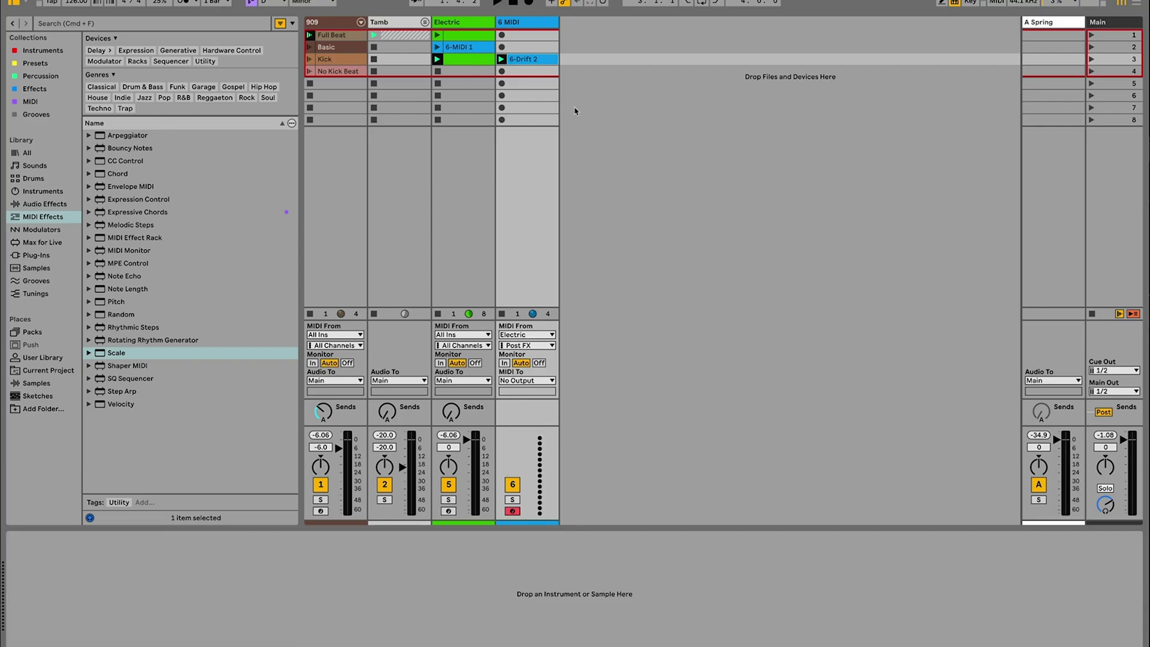
pyautogui.press('Delete')
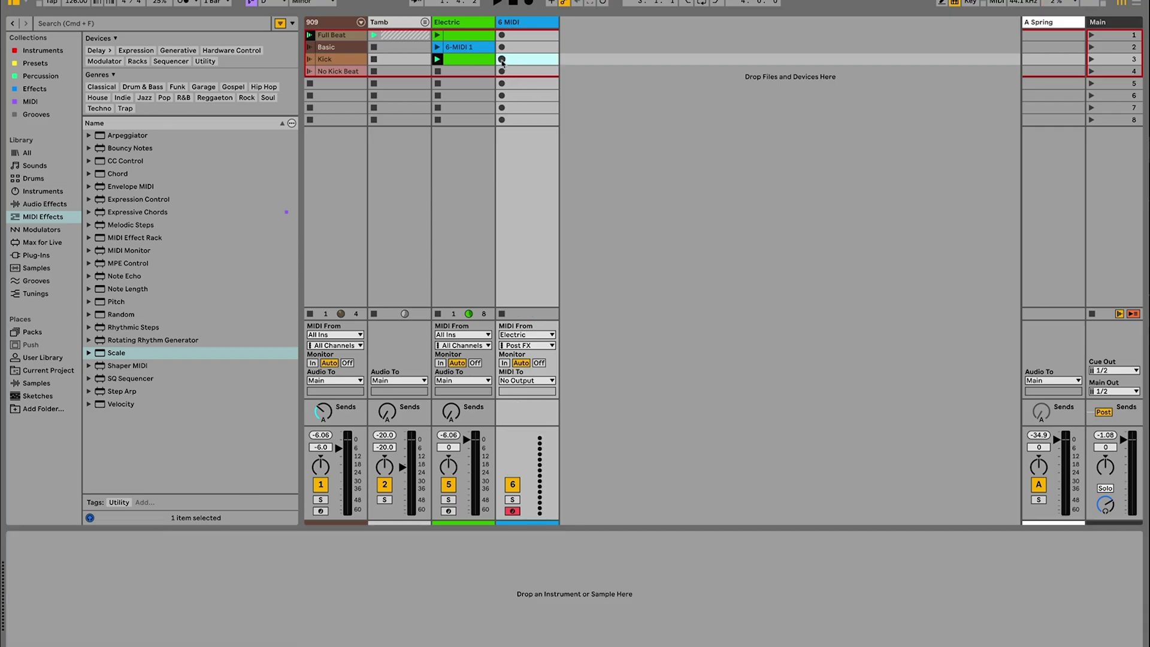
pyautogui.click(502, 60)
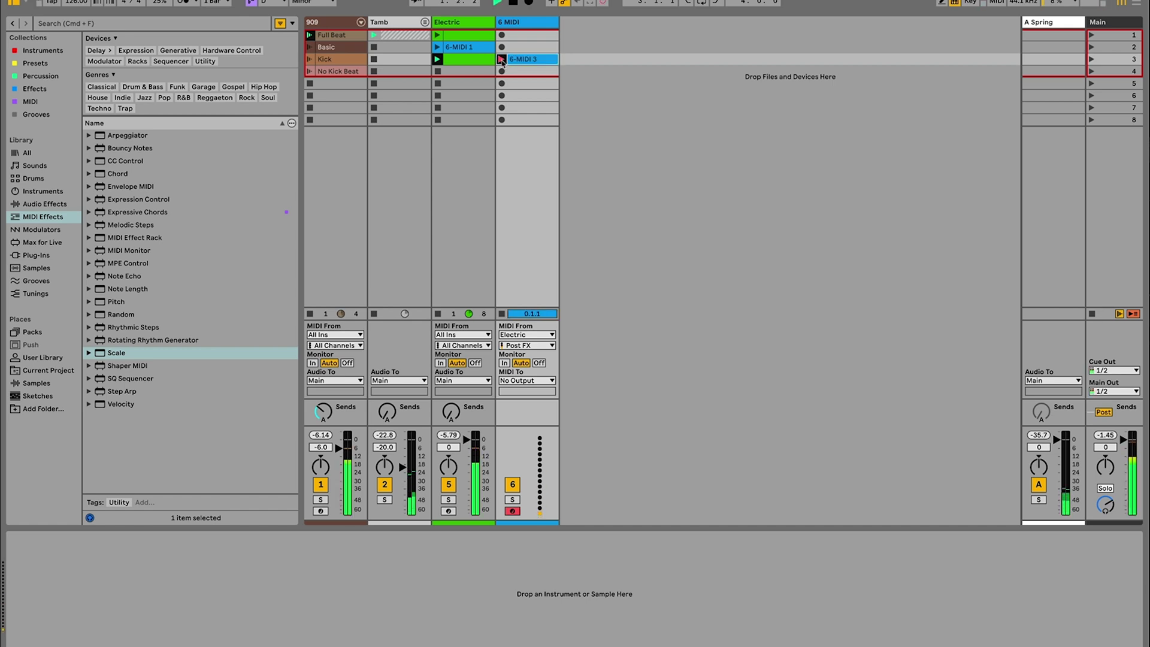
pyautogui.doubleClick(519, 60)
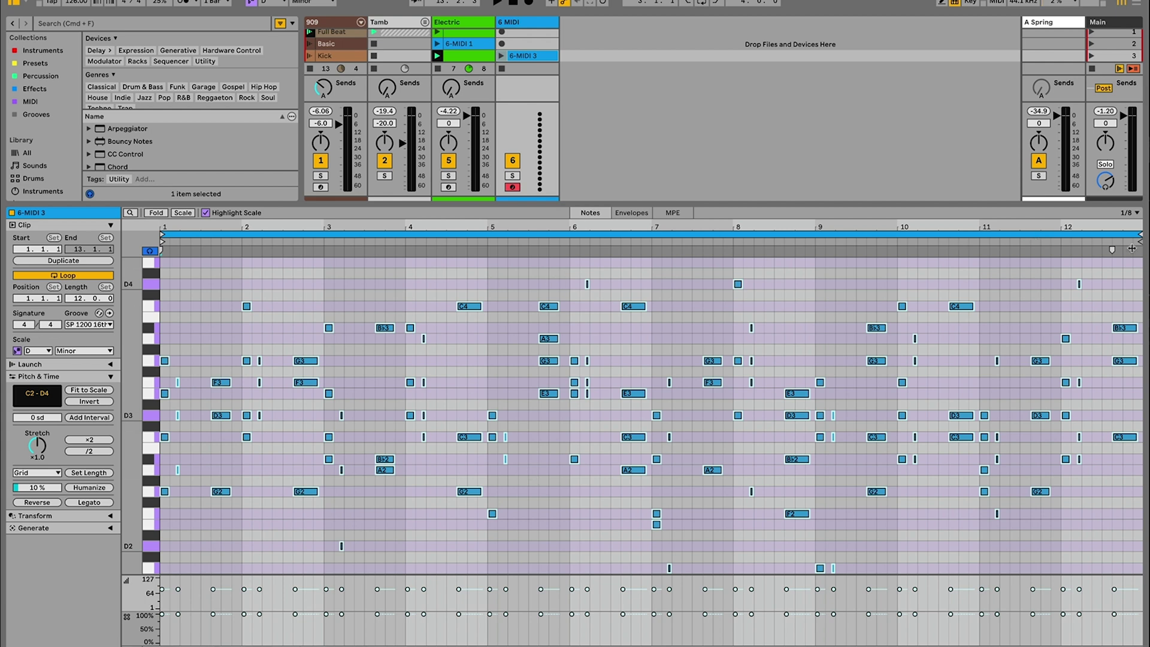
# - Loop 6-MIDI 3 from 1.1.1 to 3.1.1 and move it into the Electric track's second slot
pyautogui.moveTo(1141, 235); pyautogui.dragTo(323, 249)
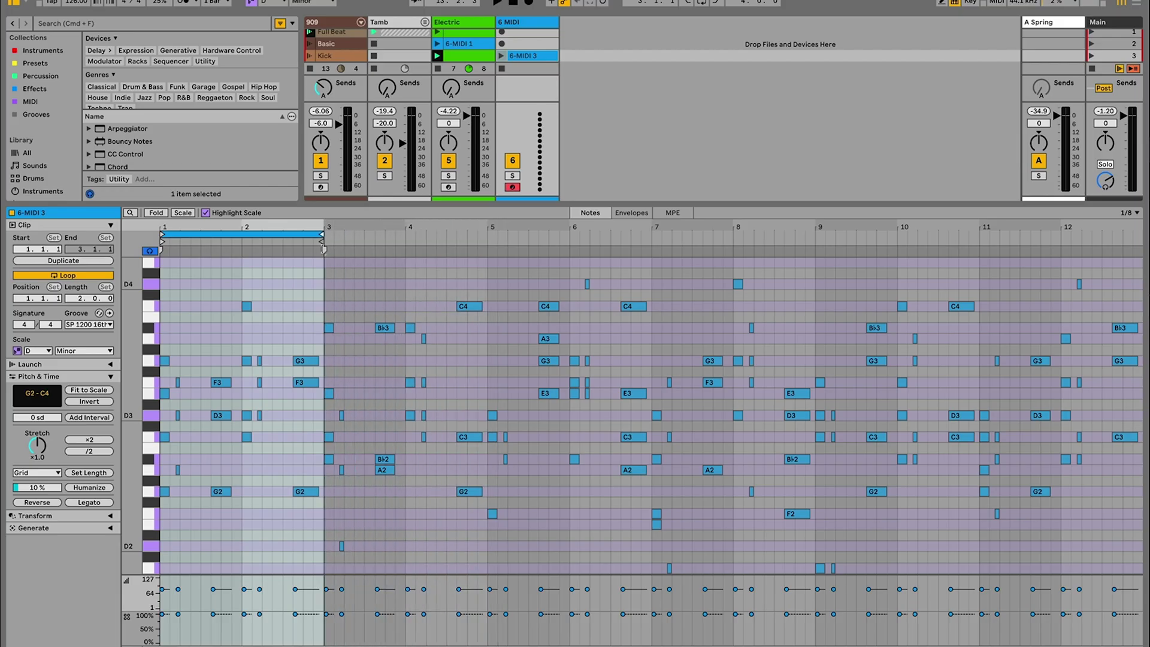
pyautogui.moveTo(597, 202); pyautogui.dragTo(593, 285)
pyautogui.moveTo(527, 36); pyautogui.dragTo(472, 52)
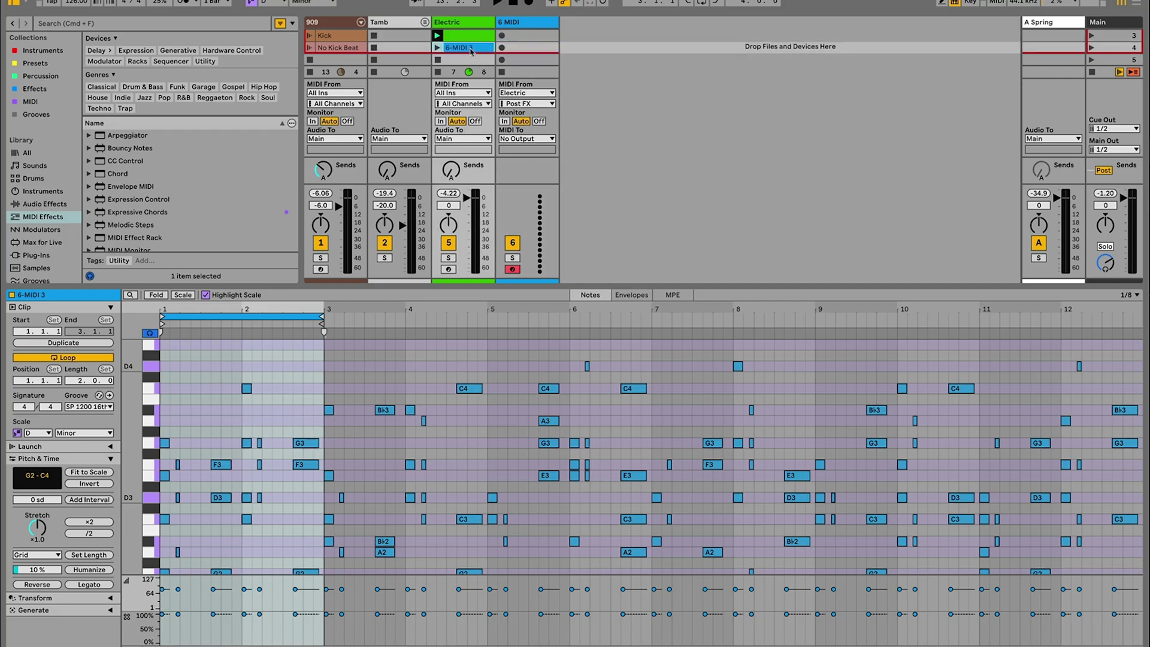
# - Switch off the Chord, Random and Scale effects on the Electric track
pyautogui.click(455, 22)
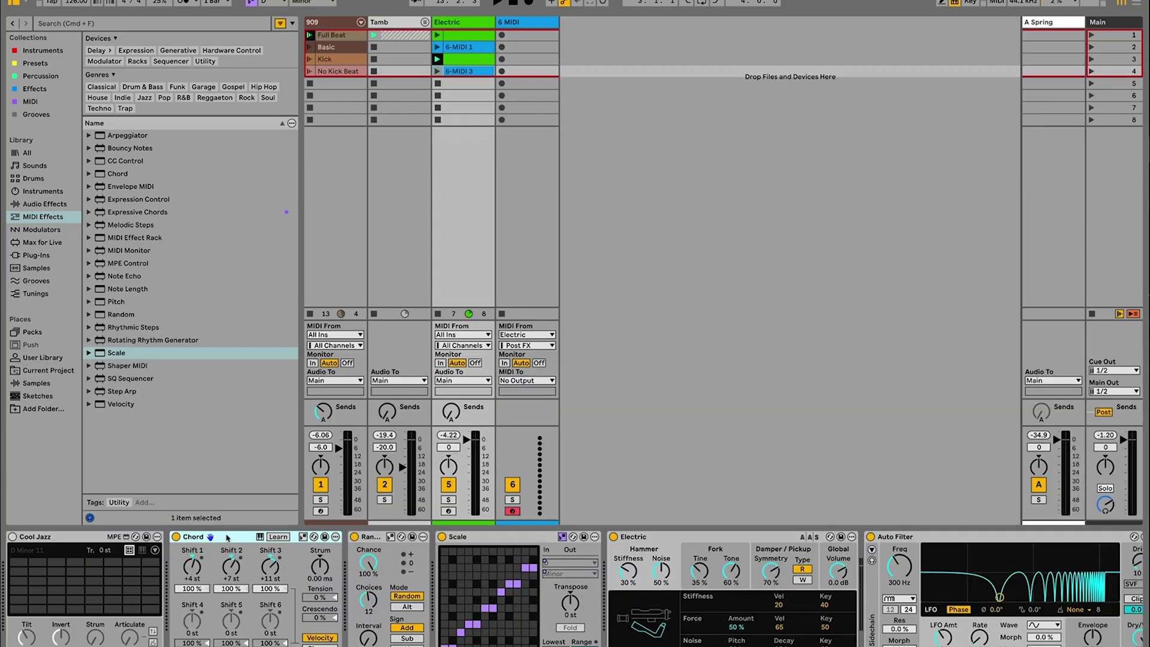
pyautogui.click(465, 538)
pyautogui.click(441, 538)
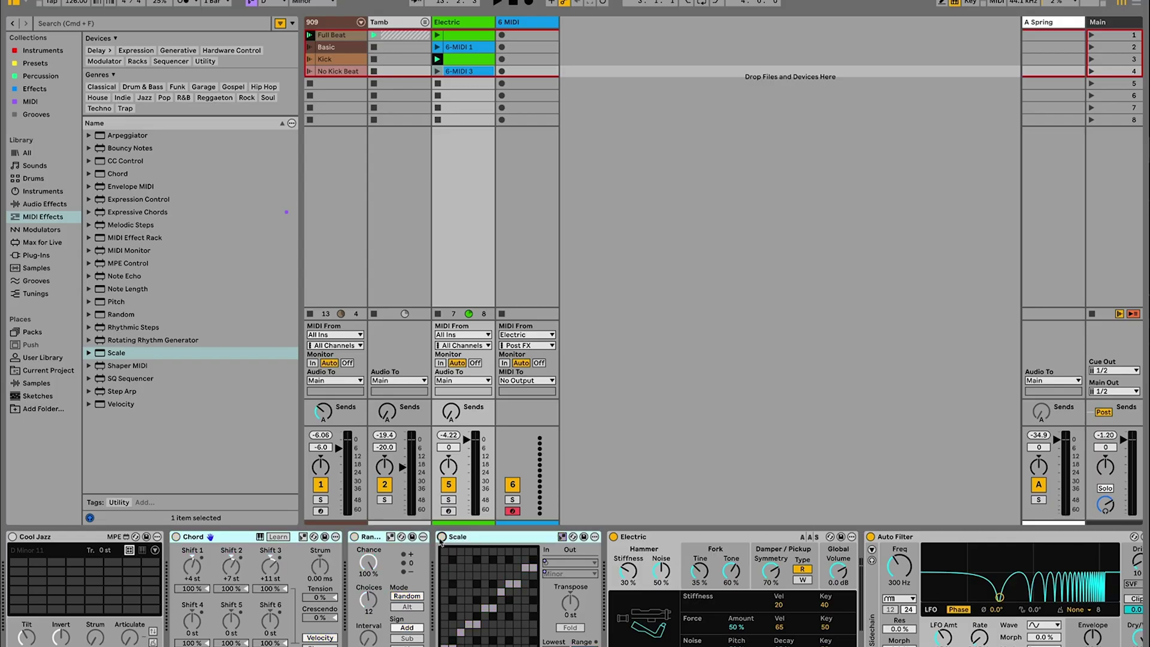
# - Launch 6-MIDI 3 and shift its two-bar loop up to bars 9–11
pyautogui.click(437, 72)
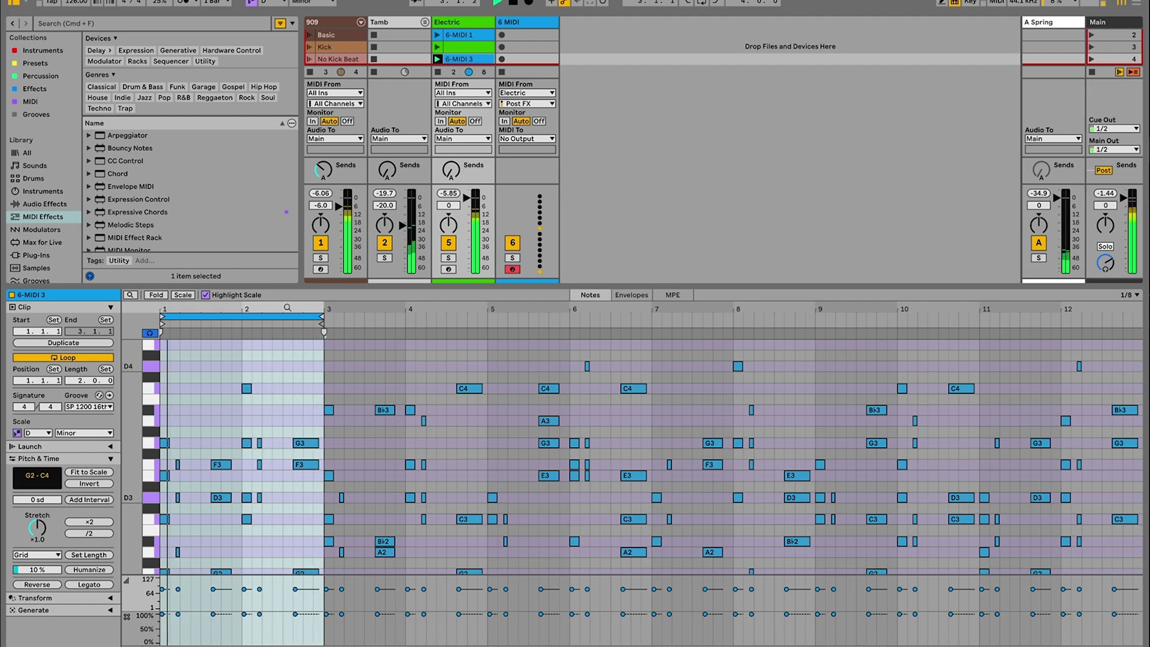
pyautogui.click(394, 355)
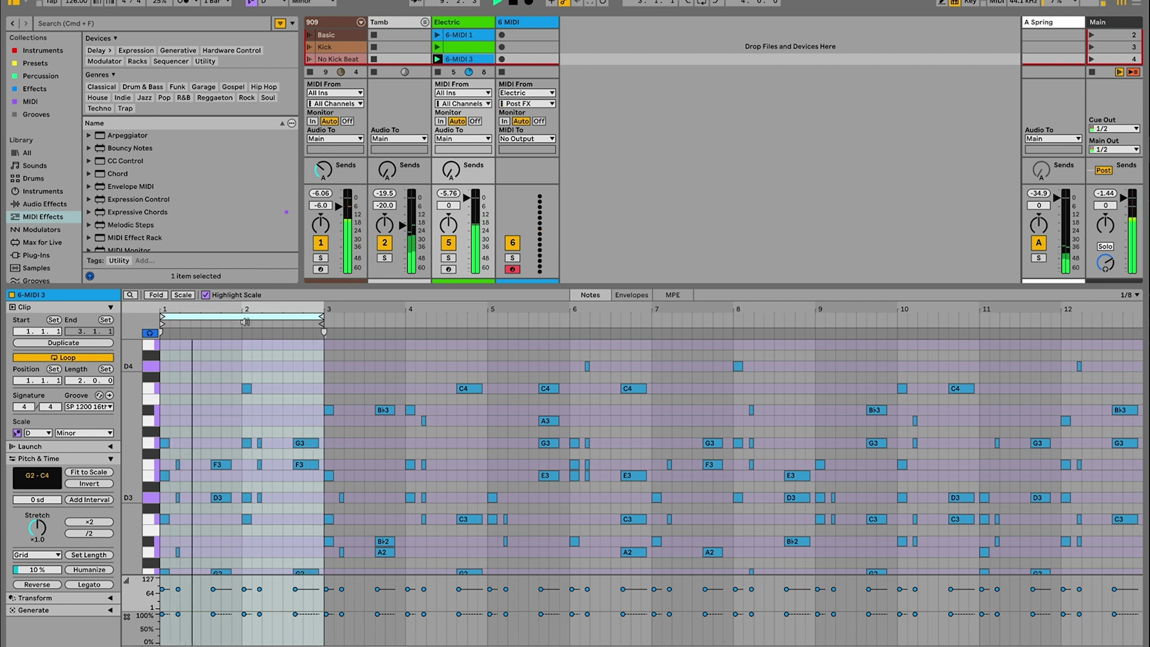
pyautogui.press('Up')
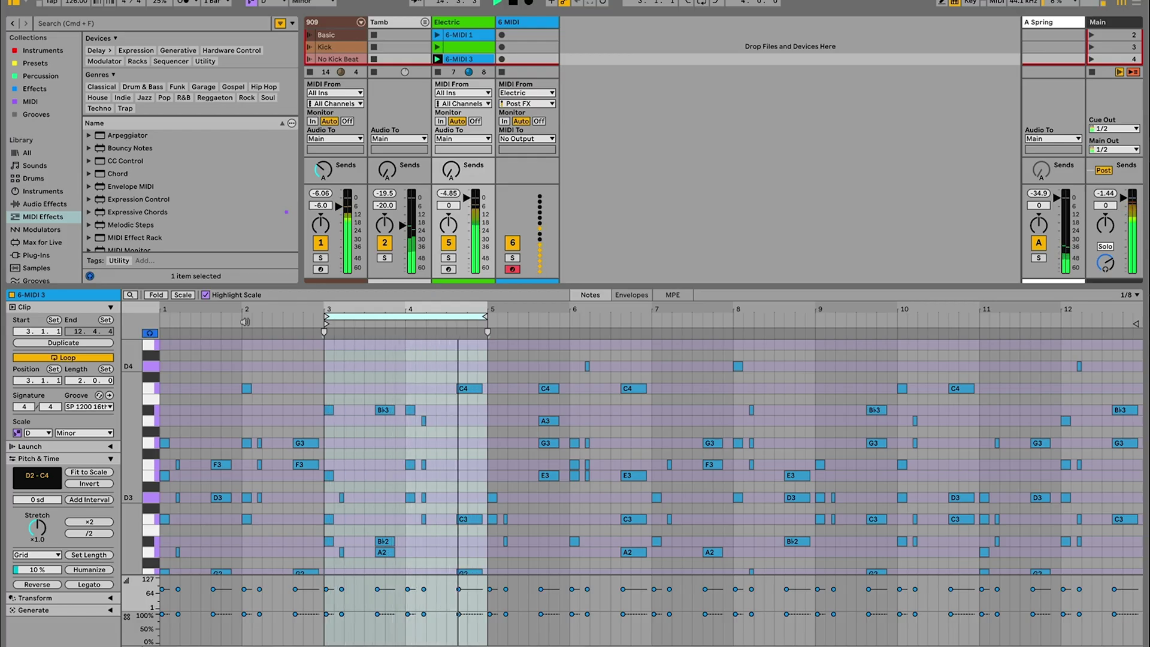
pyautogui.press('Up')
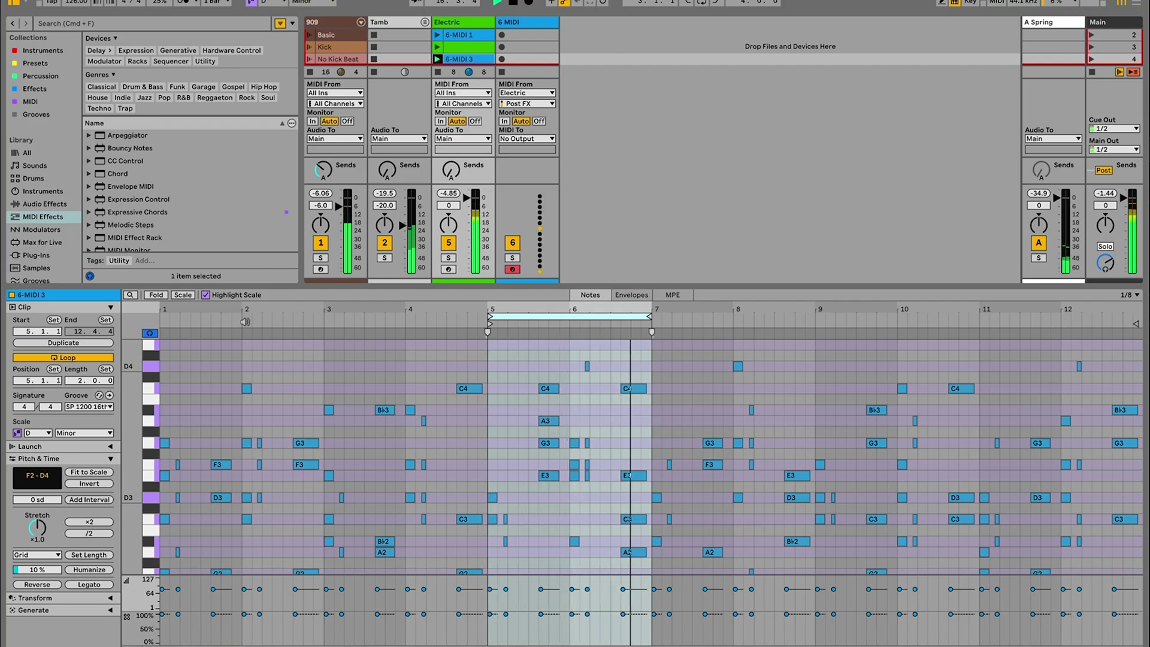
pyautogui.press('Up')
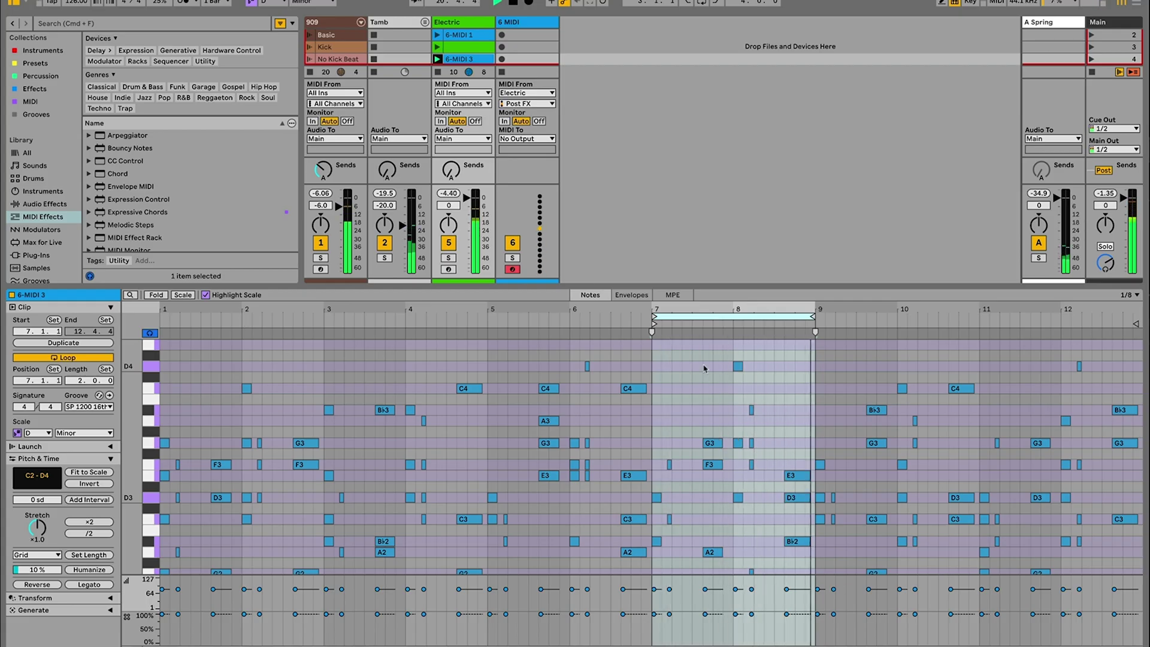
pyautogui.press('Up')
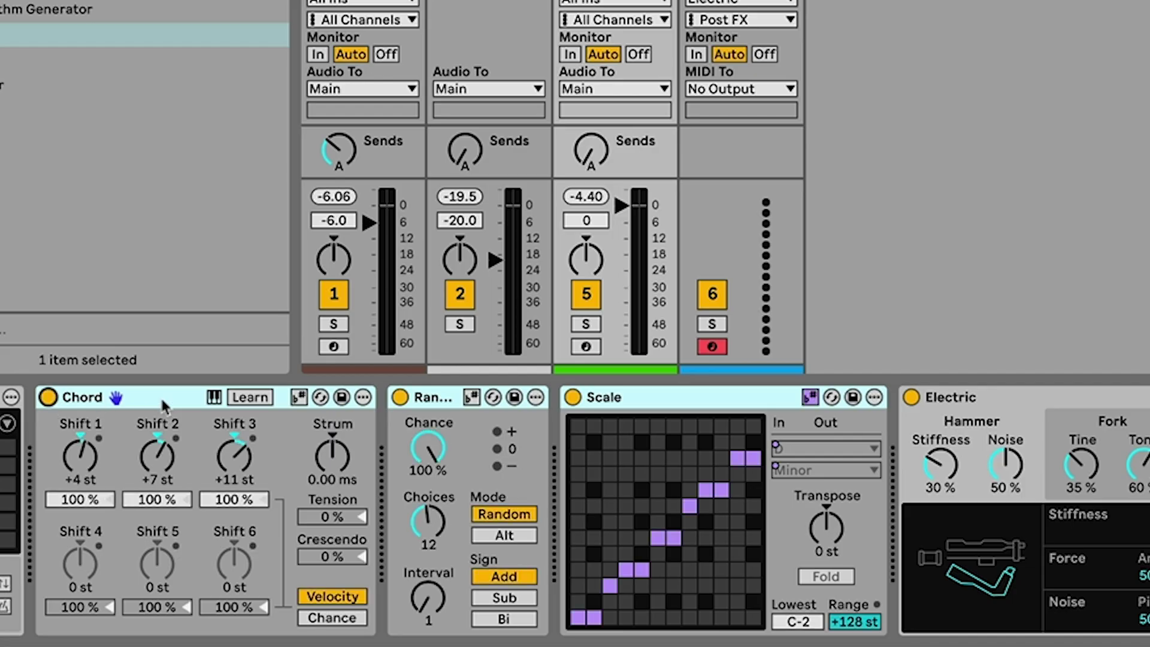
# - Lower the Random effect's Chance from 100 % to 50 %
pyautogui.click(433, 402)
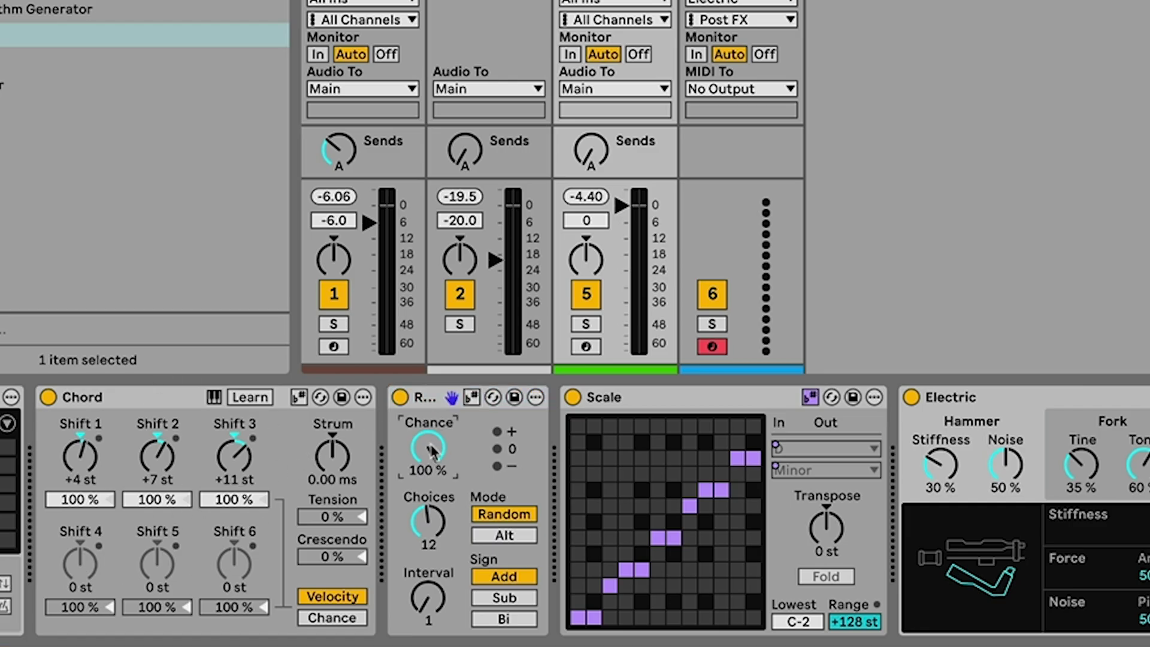
pyautogui.moveTo(429, 444); pyautogui.dragTo(432, 450)
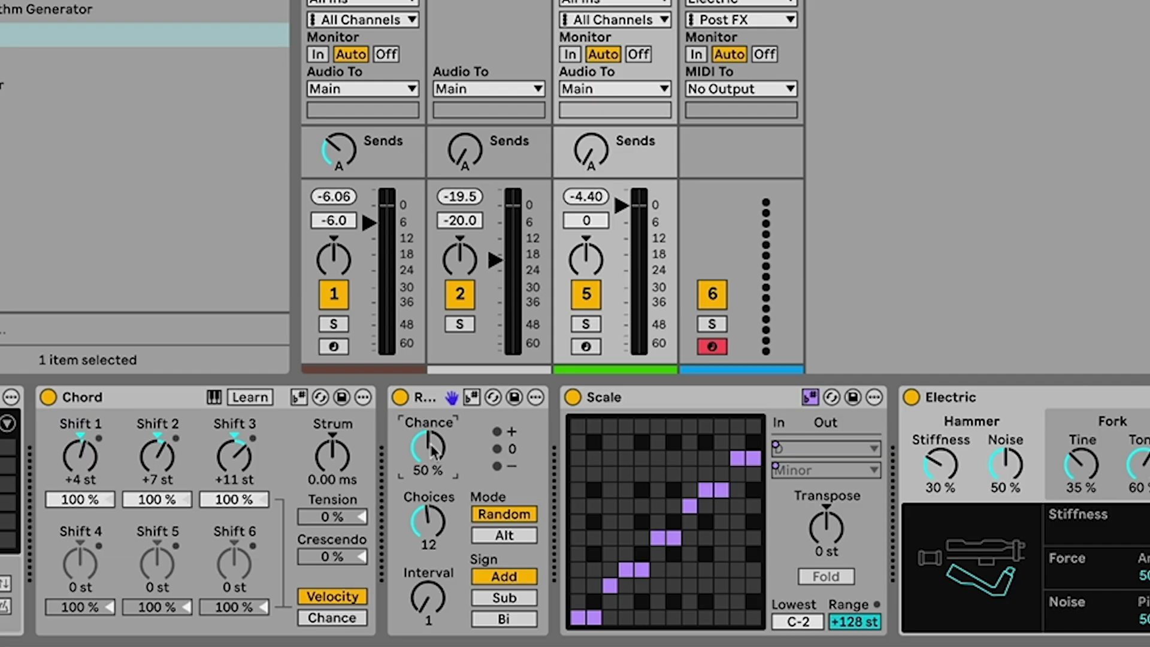